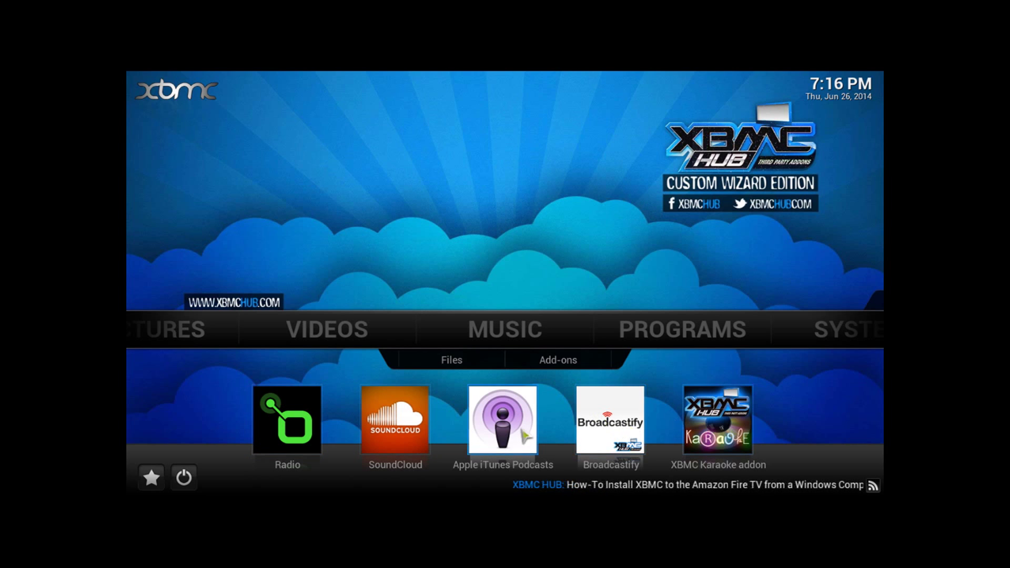
Move the home menu to PROGRAMS to show the Navi-X, Addon Installer and Maintenance Tool add-ons.
mouse_move(338, 345)
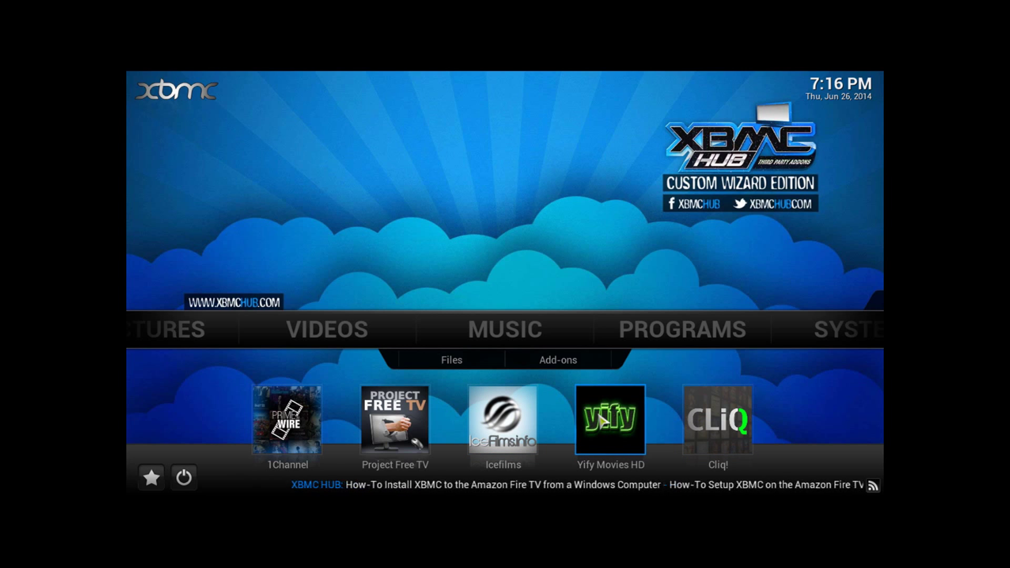
mouse_move(582, 343)
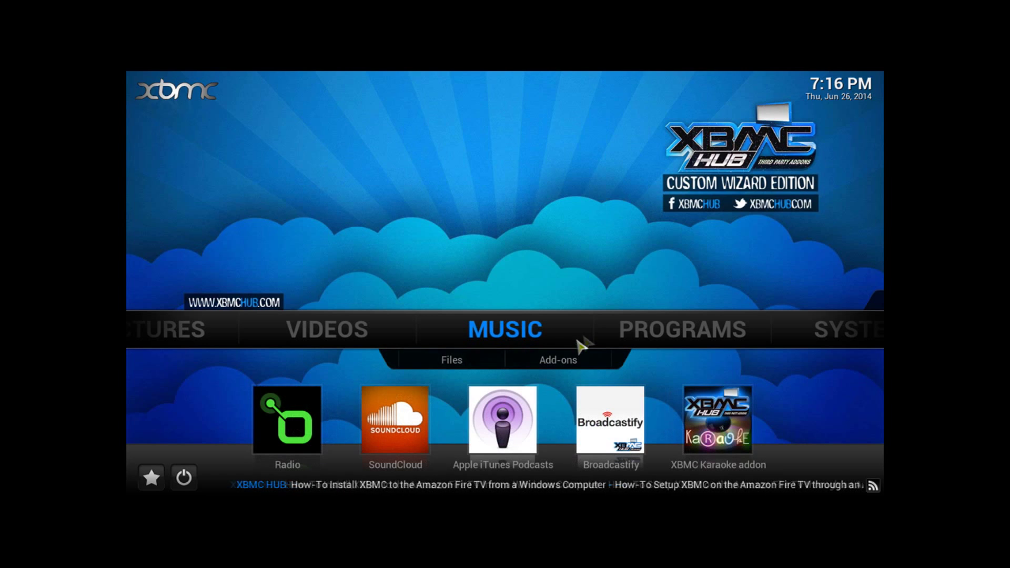
key("Right")
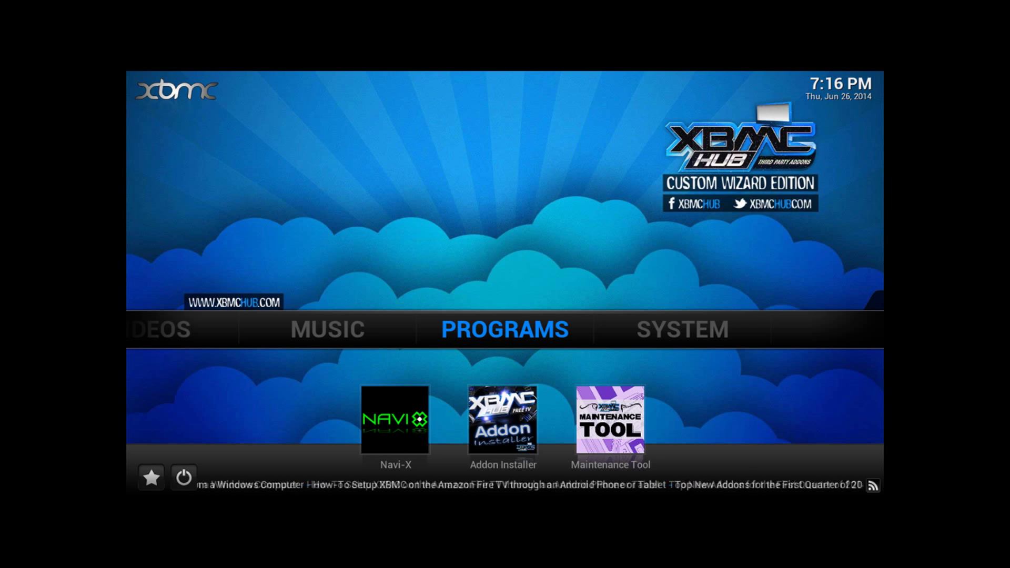
Launch the Maintenance Tool and open System Tweaks > Wallpaper Downloads to list the categories.
left_click(635, 440)
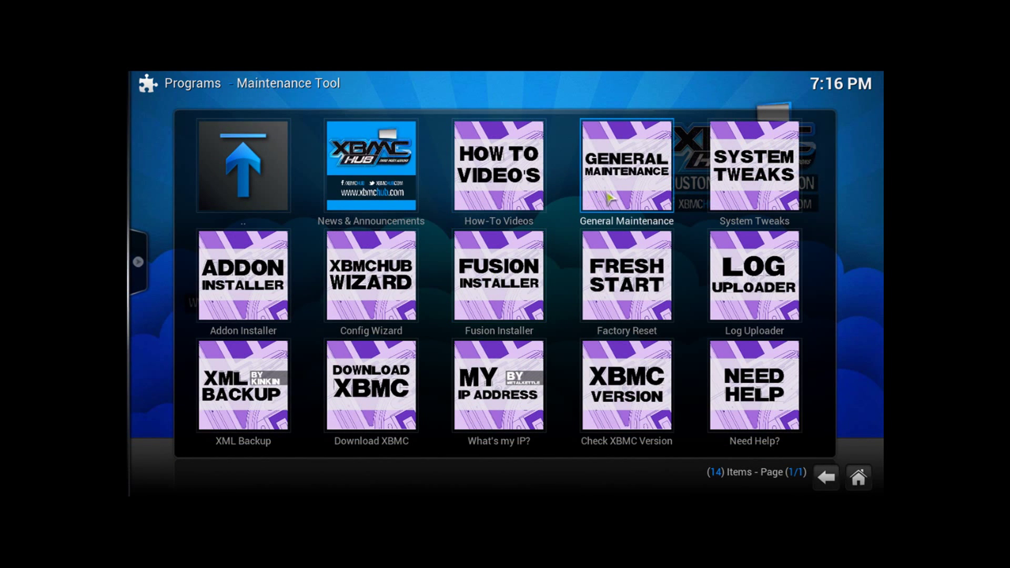
left_click(747, 192)
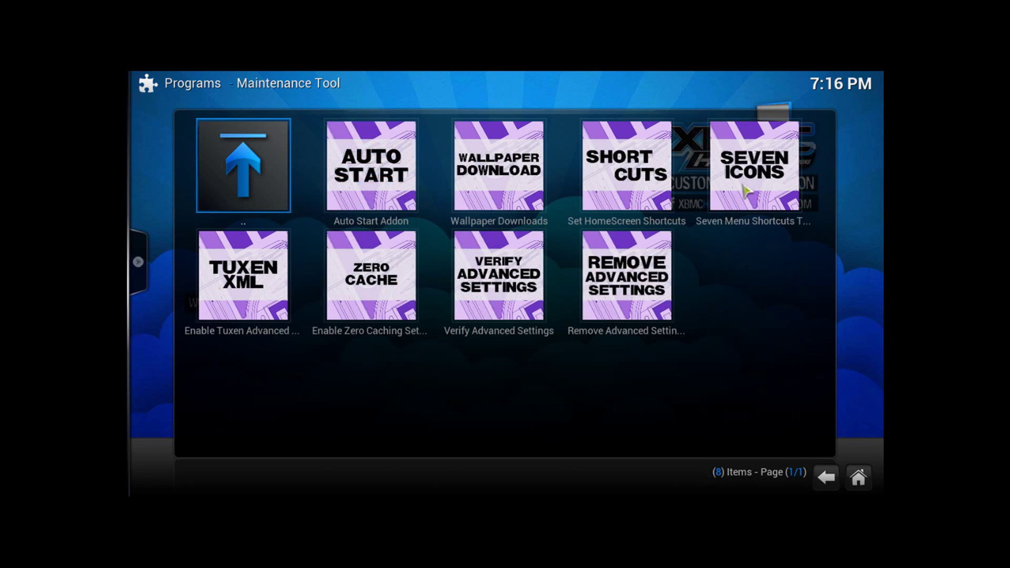
left_click(515, 192)
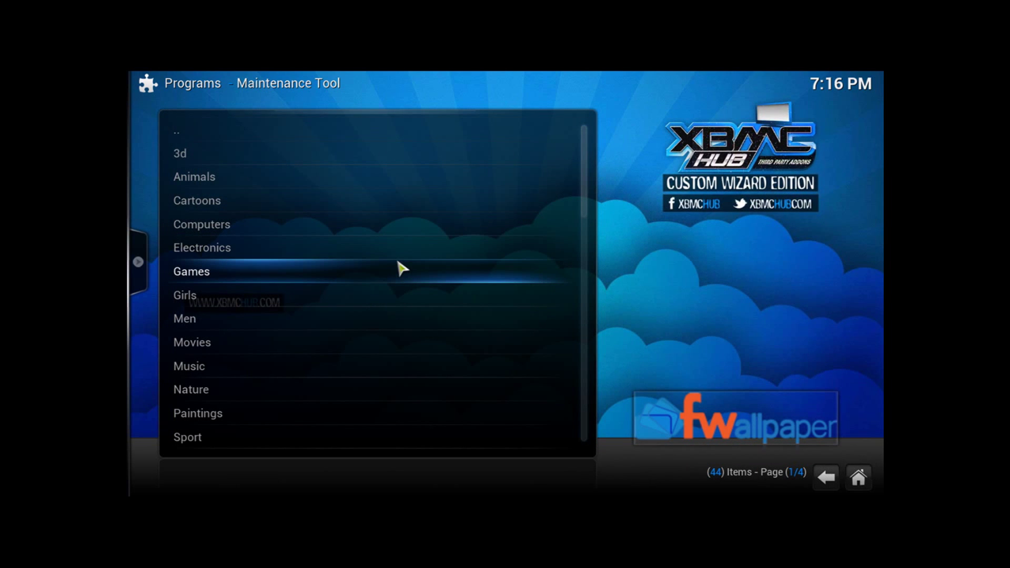
Open the Movies wallpaper category and choose the 300 wallpaper.
key("Down")
key("Down")
key("Down")
key("Down")
key("Down")
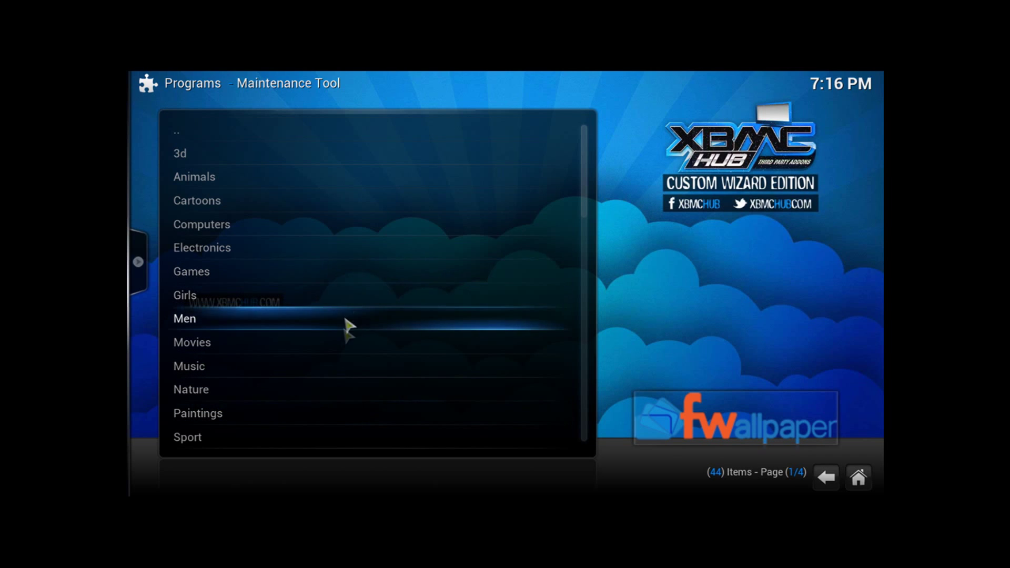
left_click(343, 343)
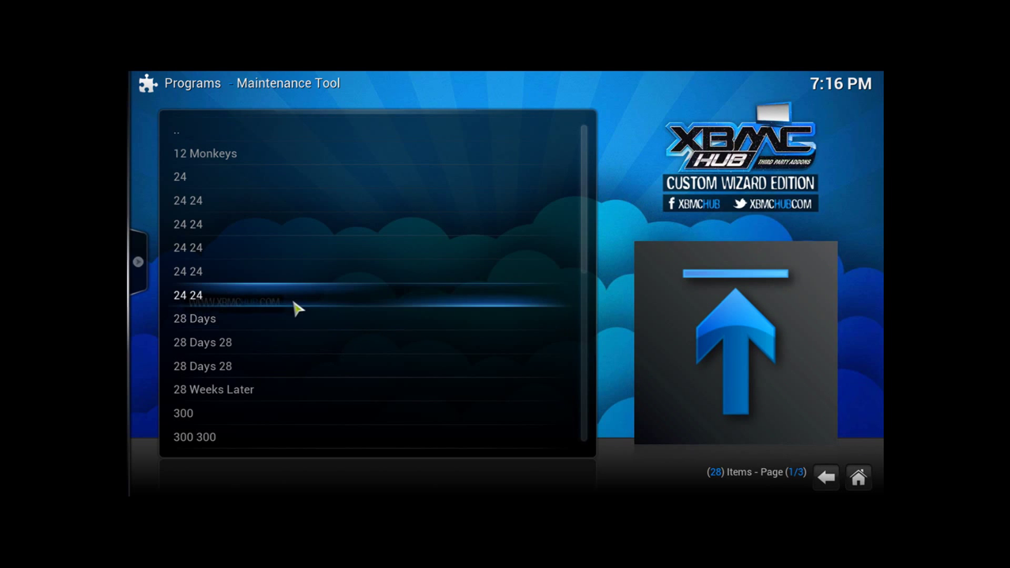
left_click(257, 420)
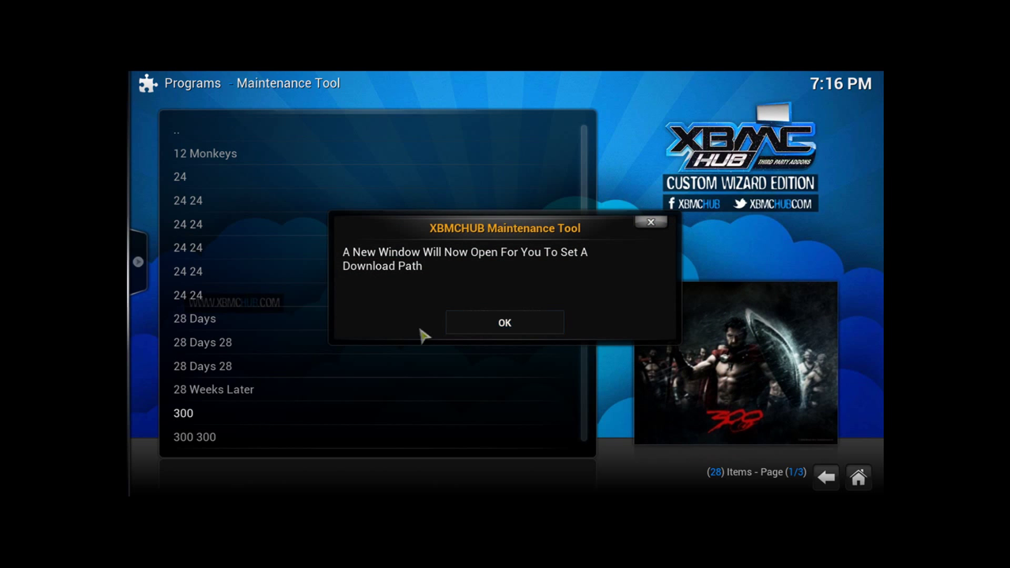
Dismiss the notice and set the Wallpaper Download Directory to C:\Users\Public\Pictures\.
left_click(475, 324)
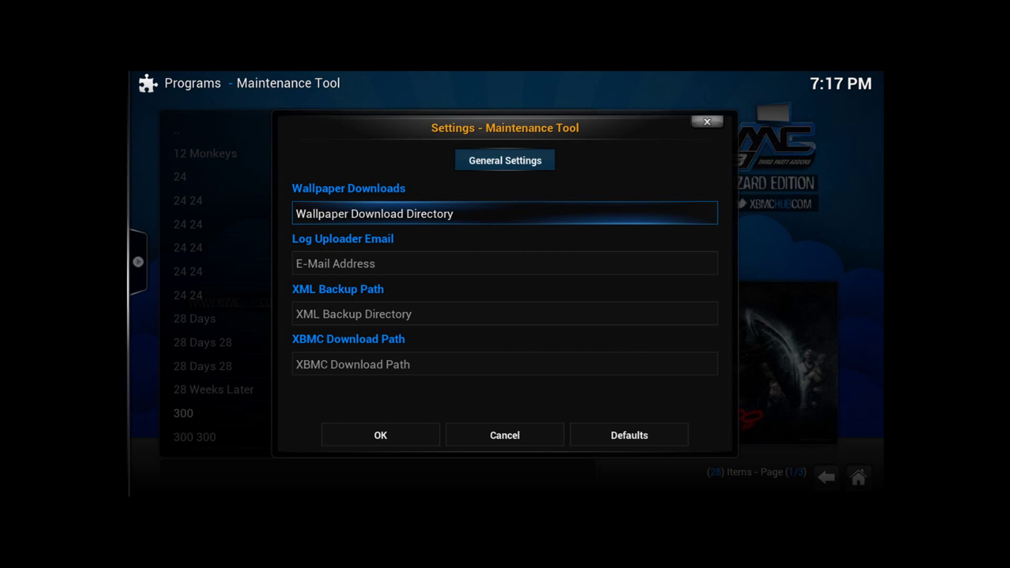
left_click(564, 210)
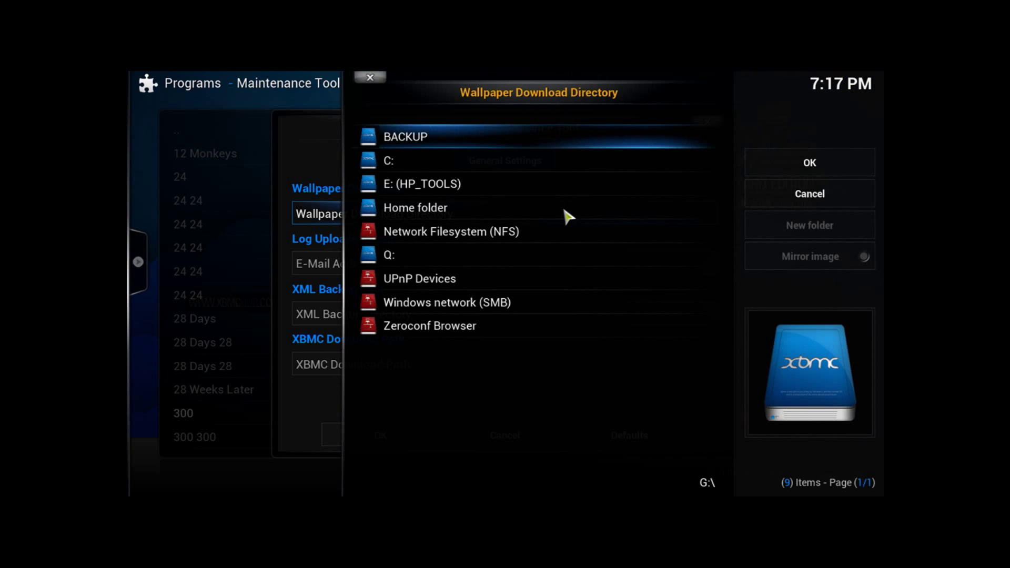
left_click(565, 168)
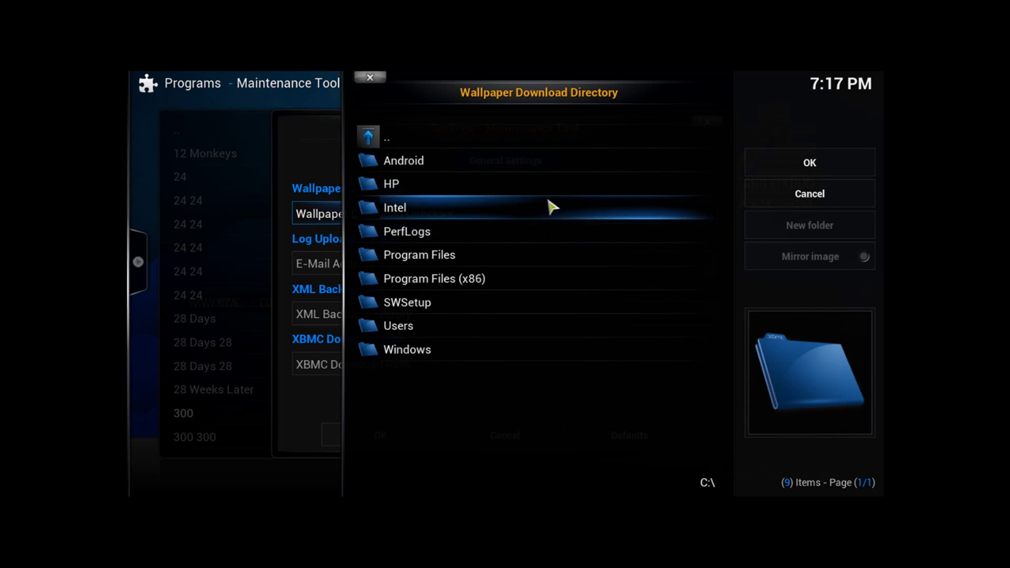
left_click(524, 327)
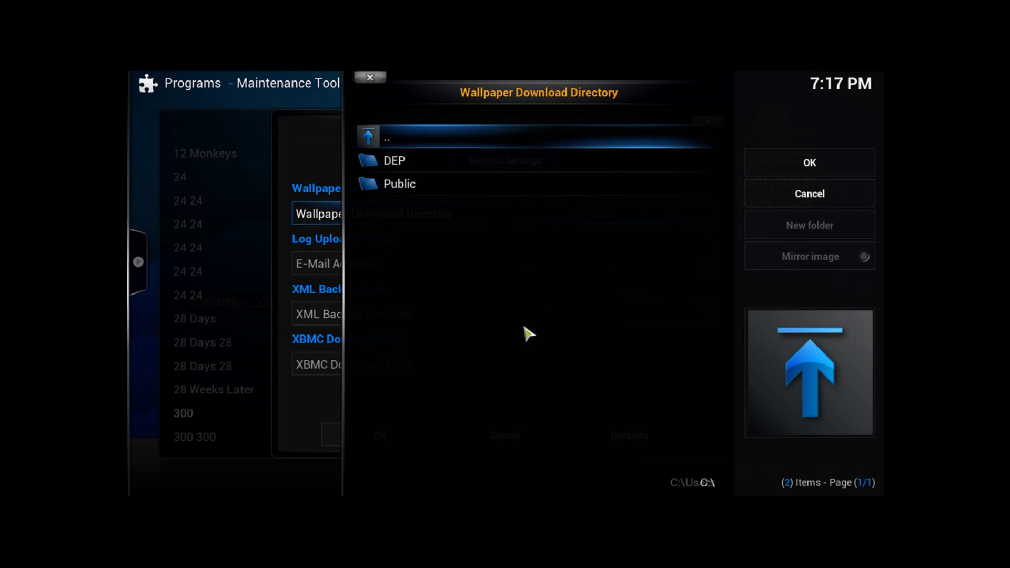
left_click(533, 185)
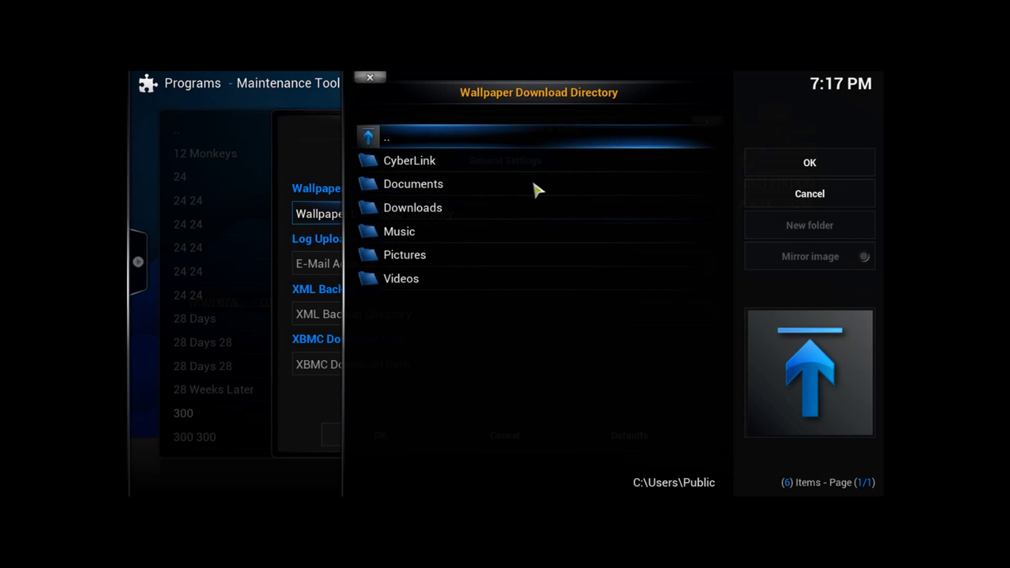
left_click(516, 255)
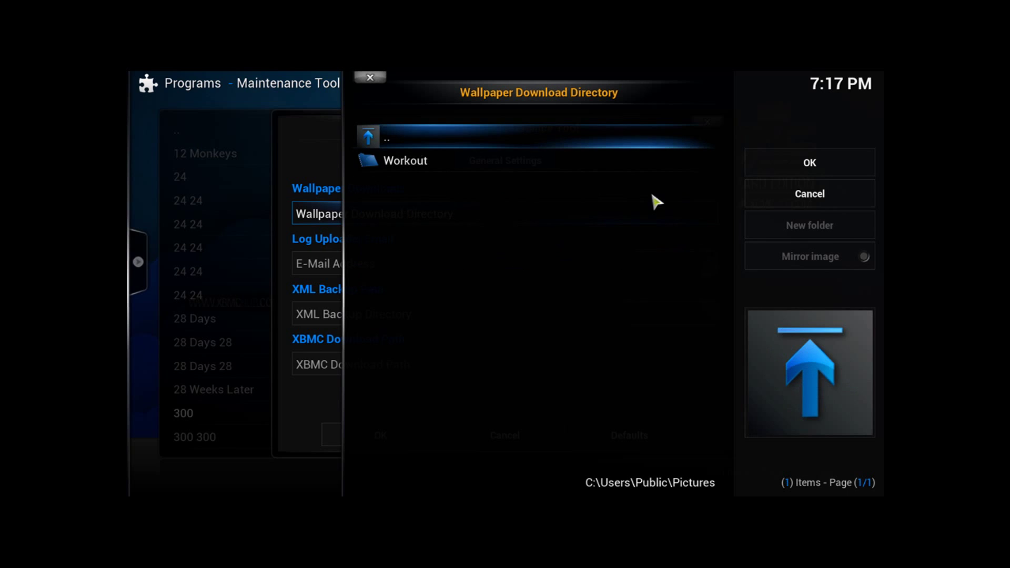
left_click(789, 164)
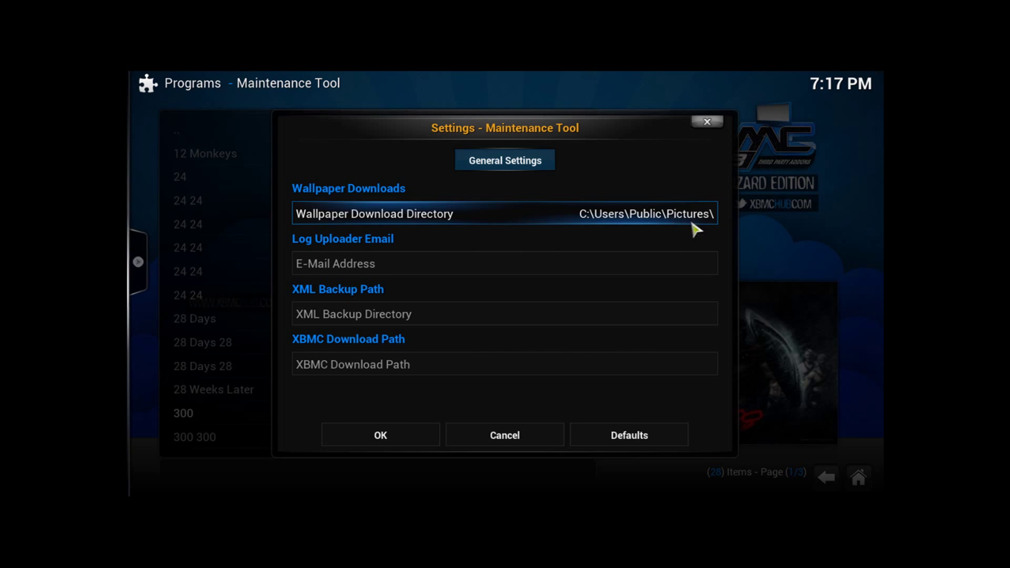
Set the XBMC Download Path to C:\Users\Public\Pictures\ and save to download the 300 wallpaper.
left_click(600, 363)
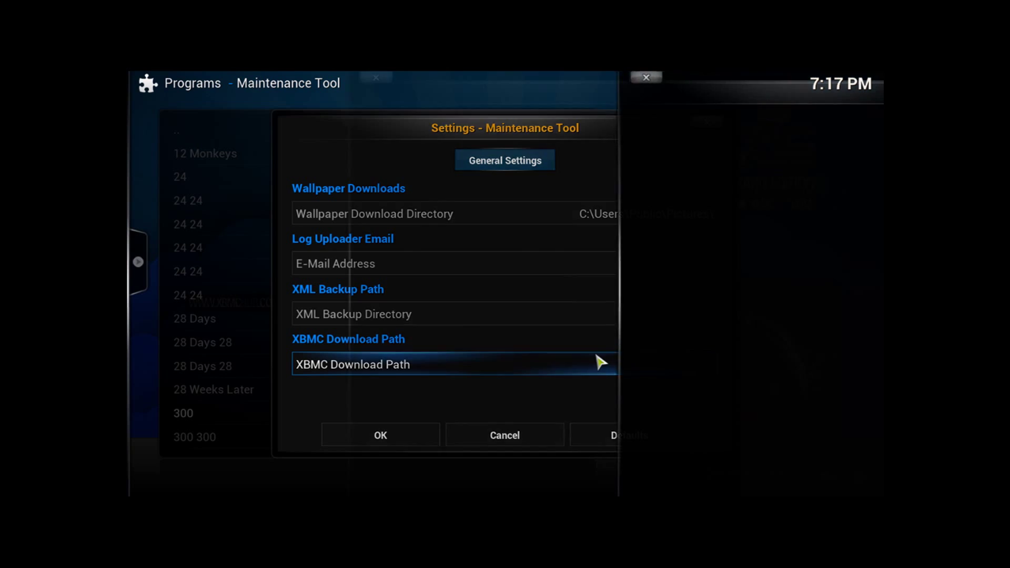
left_click(513, 169)
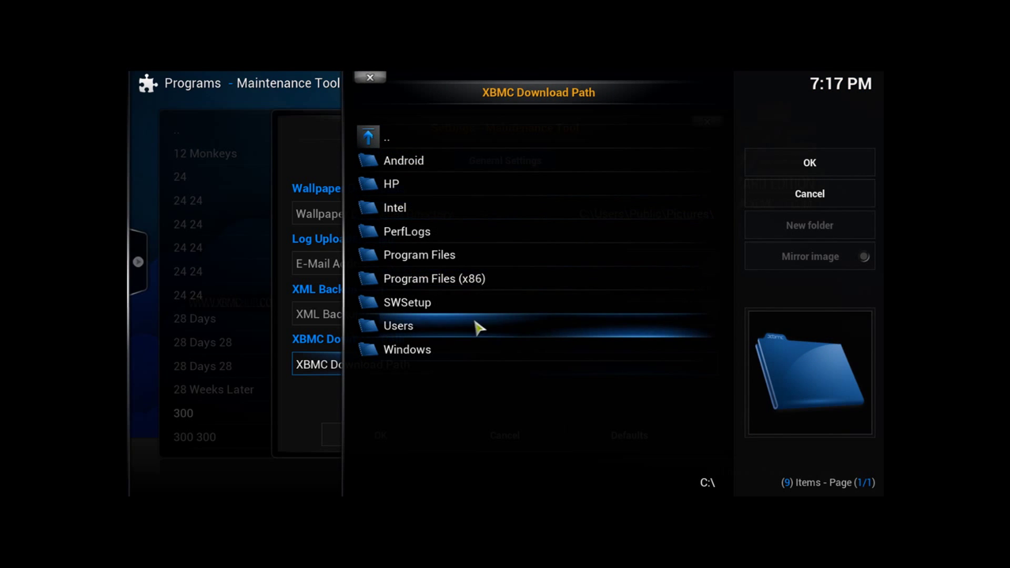
left_click(479, 327)
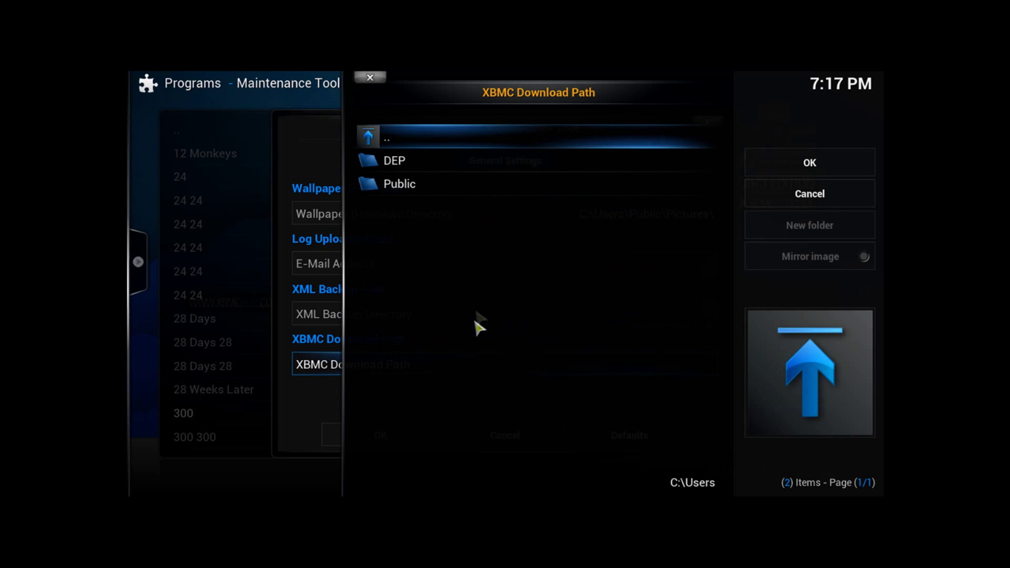
left_click(512, 186)
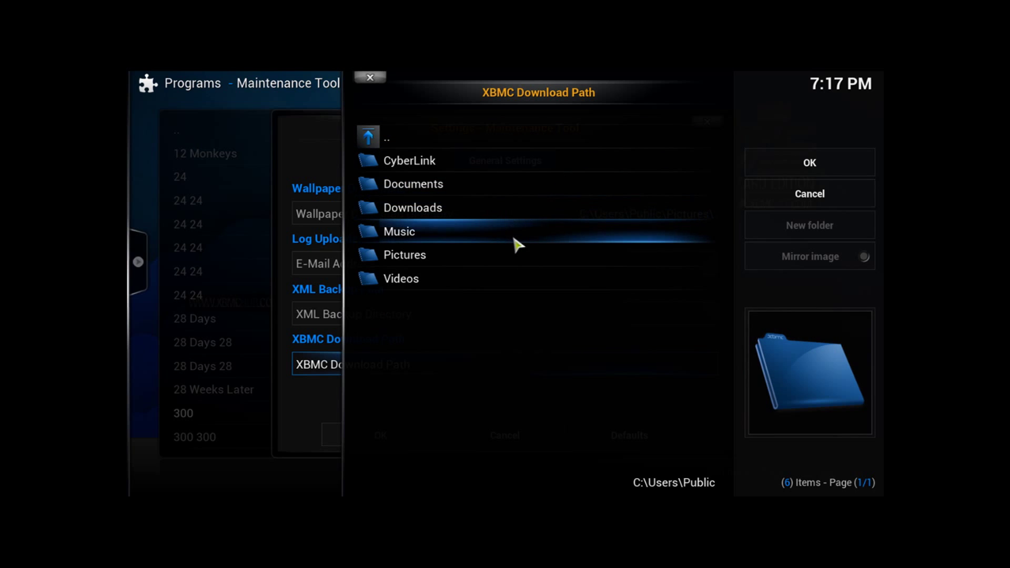
left_click(515, 251)
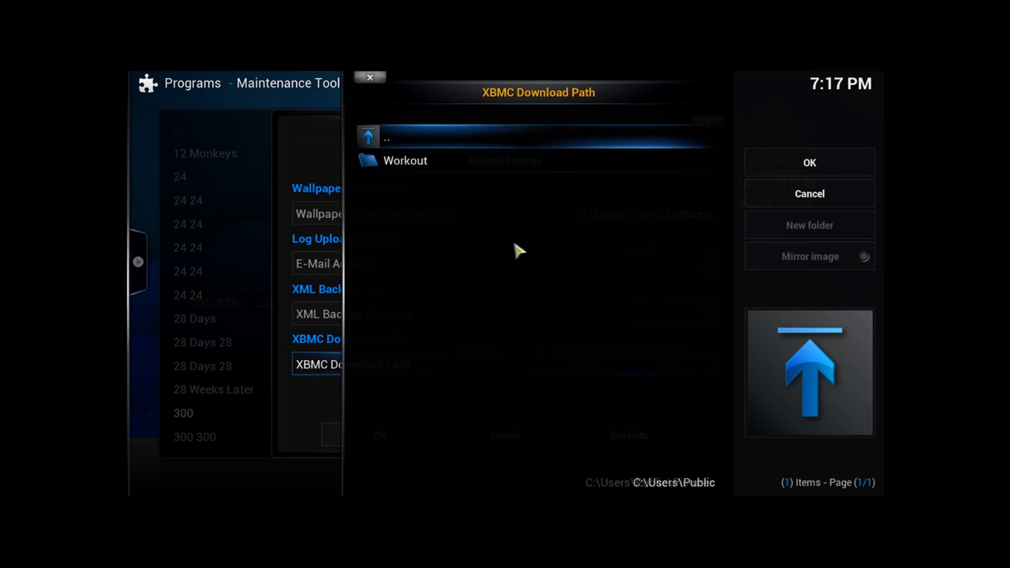
left_click(807, 176)
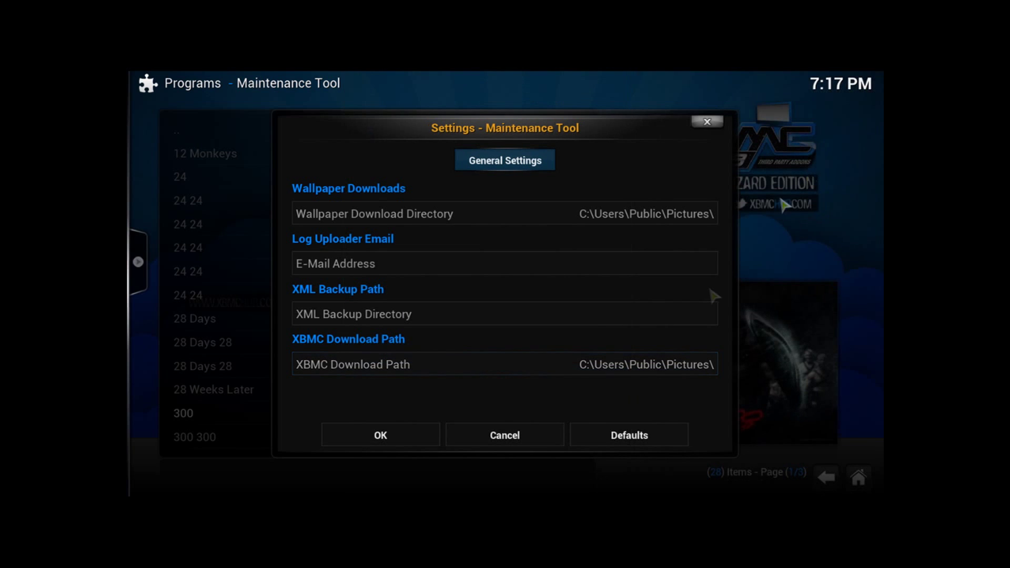
left_click(400, 437)
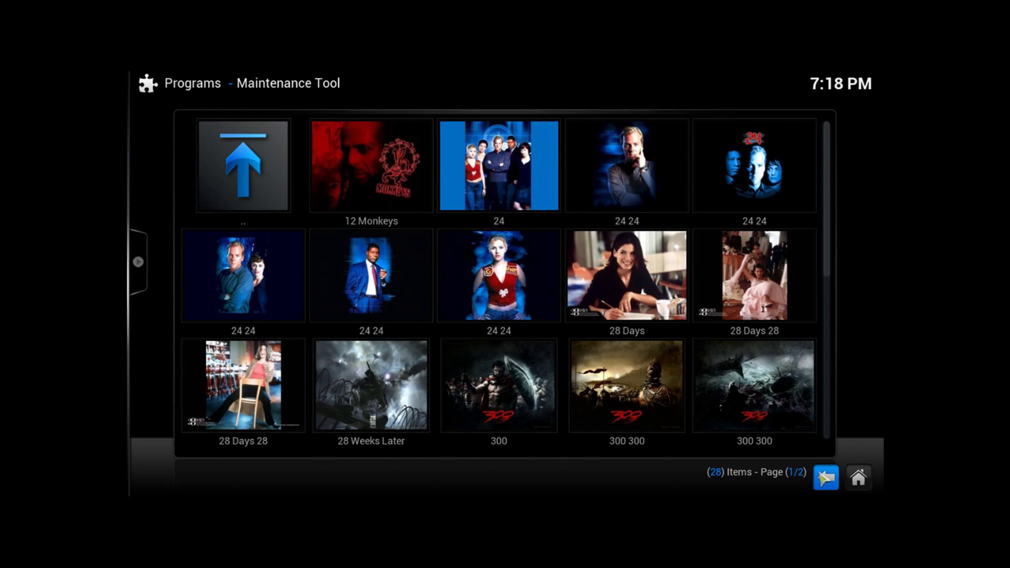
Back out of the Maintenance Tool to the home screen with the SYSTEM submenu showing.
left_click(824, 477)
left_click(824, 478)
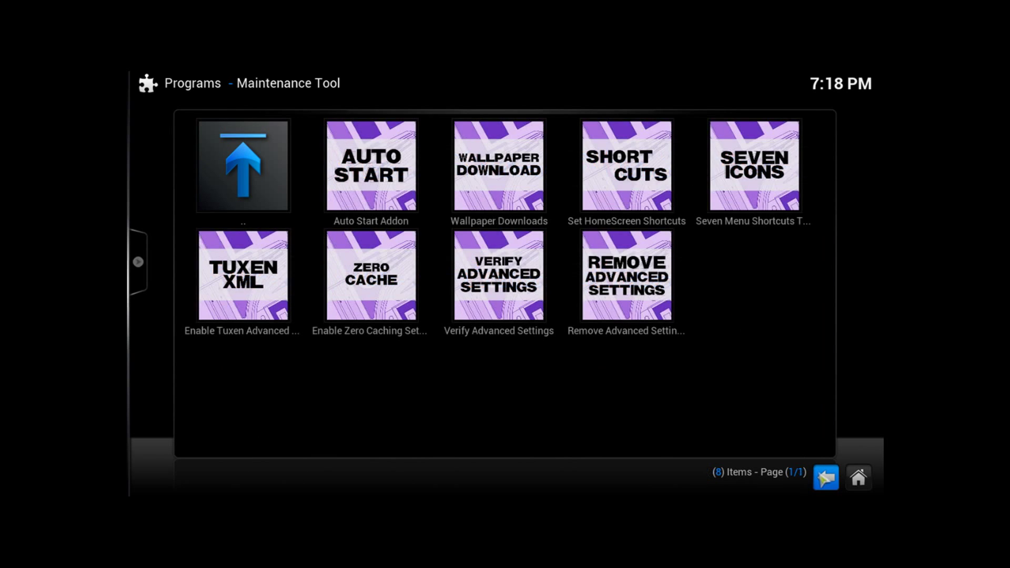
left_click(825, 477)
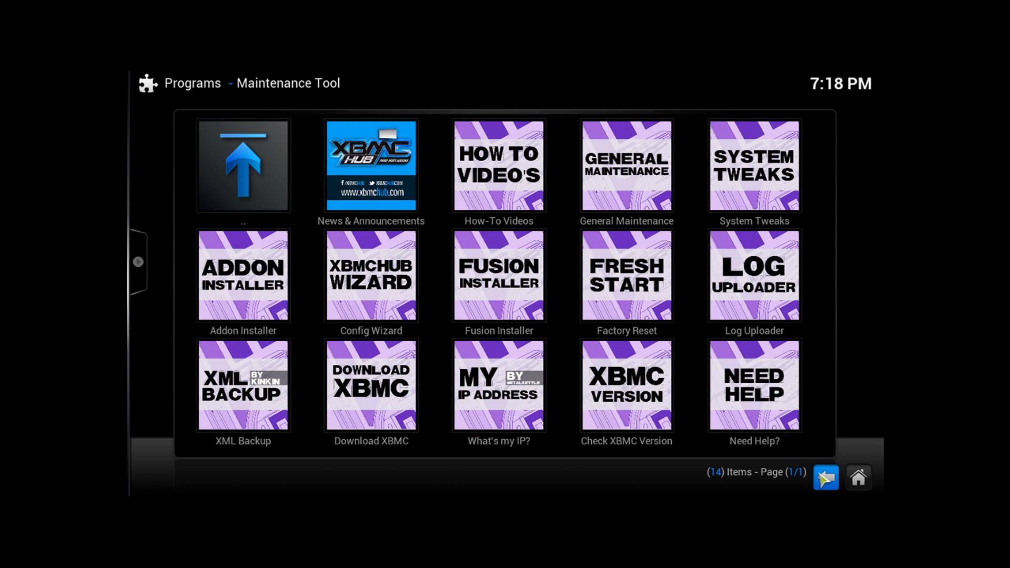
left_click(825, 478)
left_click(824, 478)
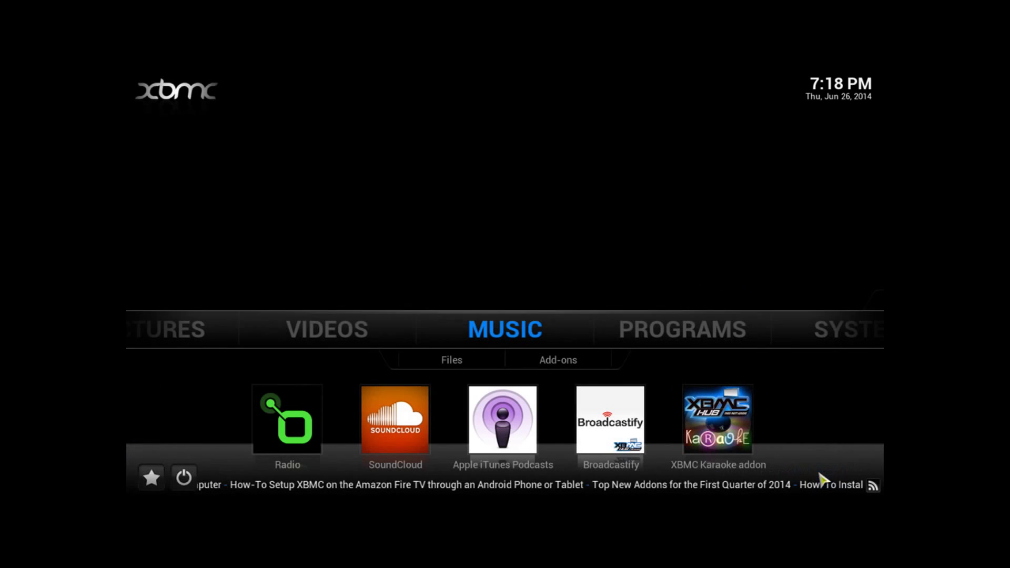
mouse_move(688, 343)
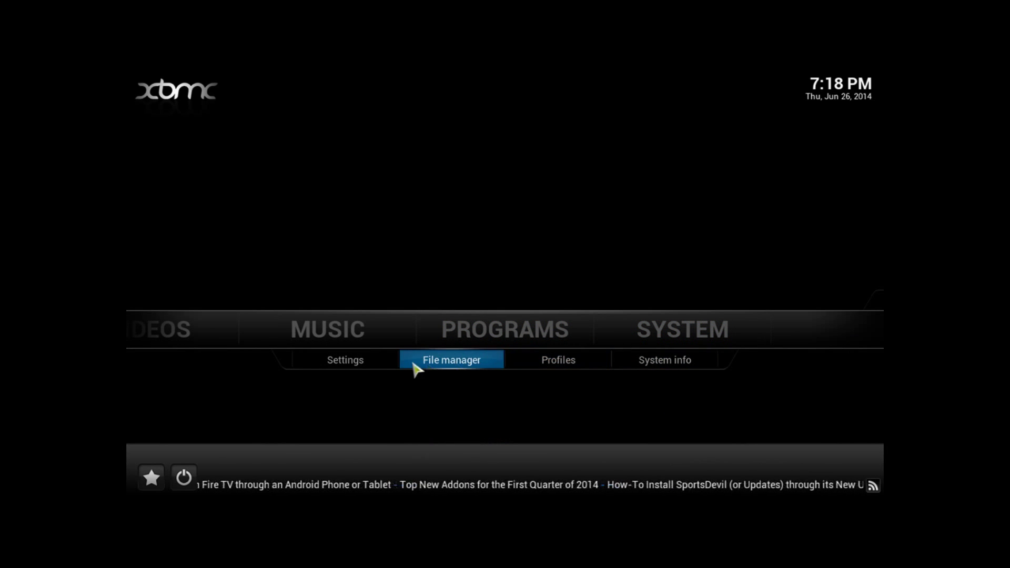
Open Settings > Appearance > Skin settings and show the Background Options page.
left_click(386, 371)
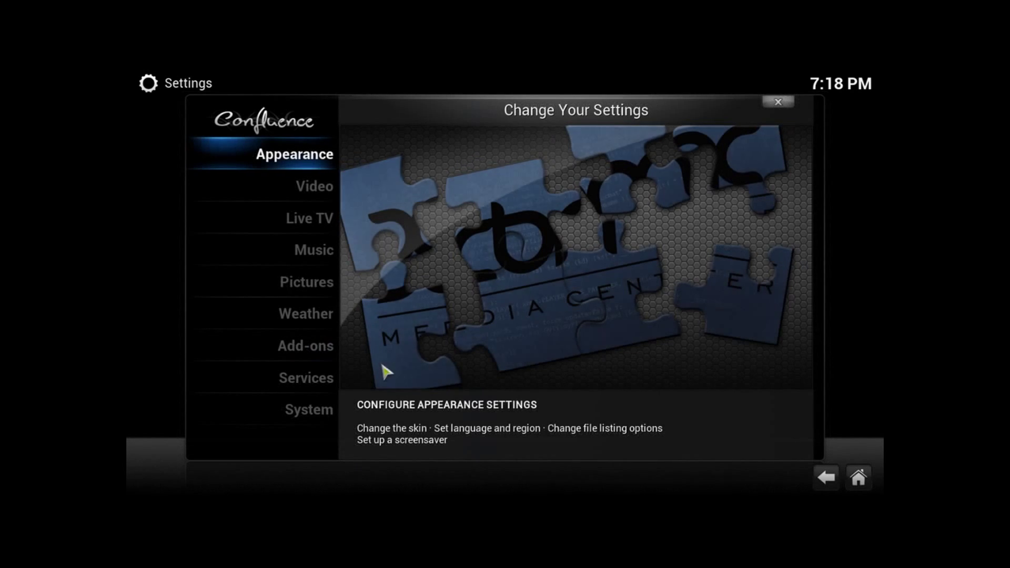
left_click(319, 156)
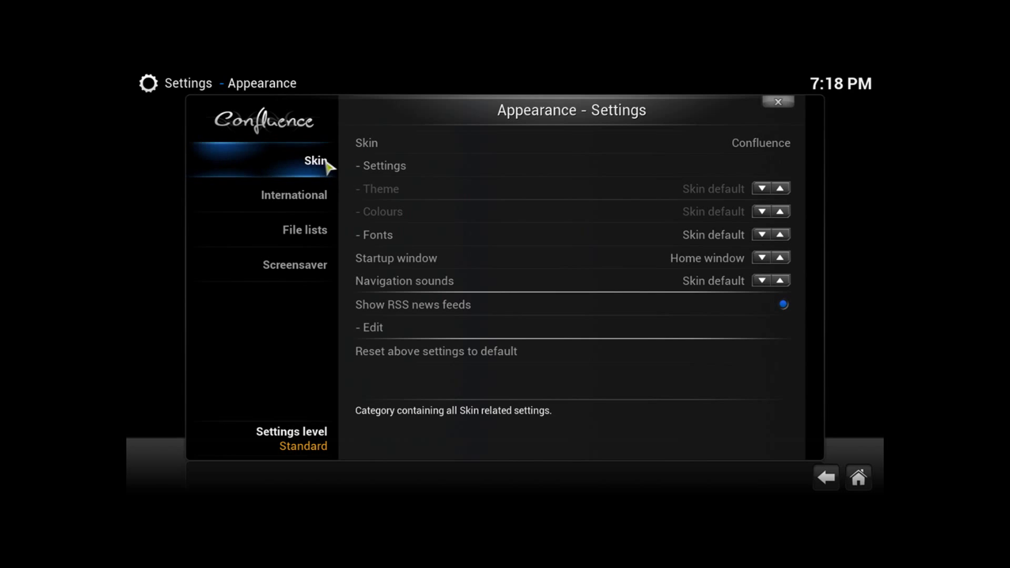
left_click(395, 169)
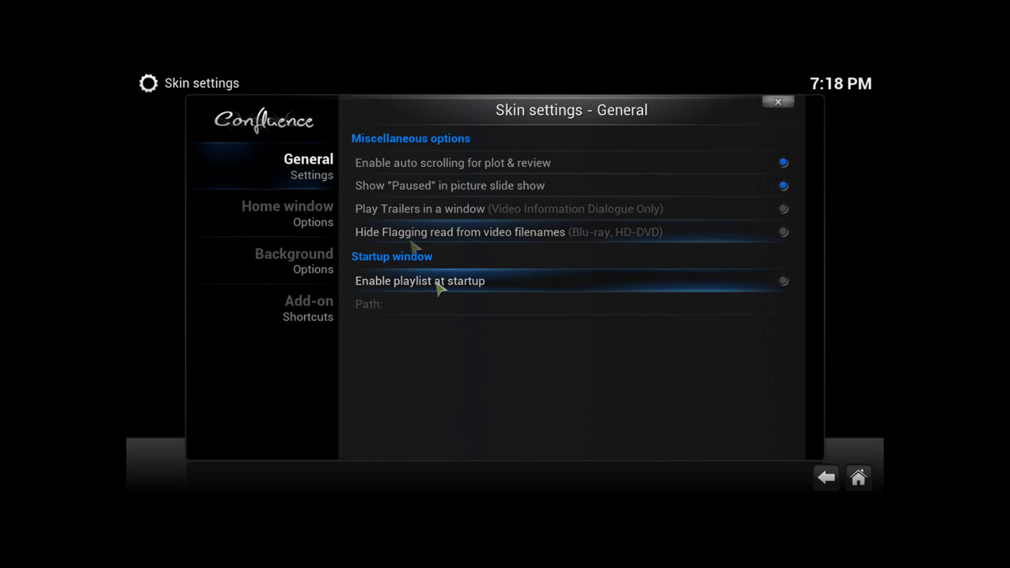
mouse_move(312, 271)
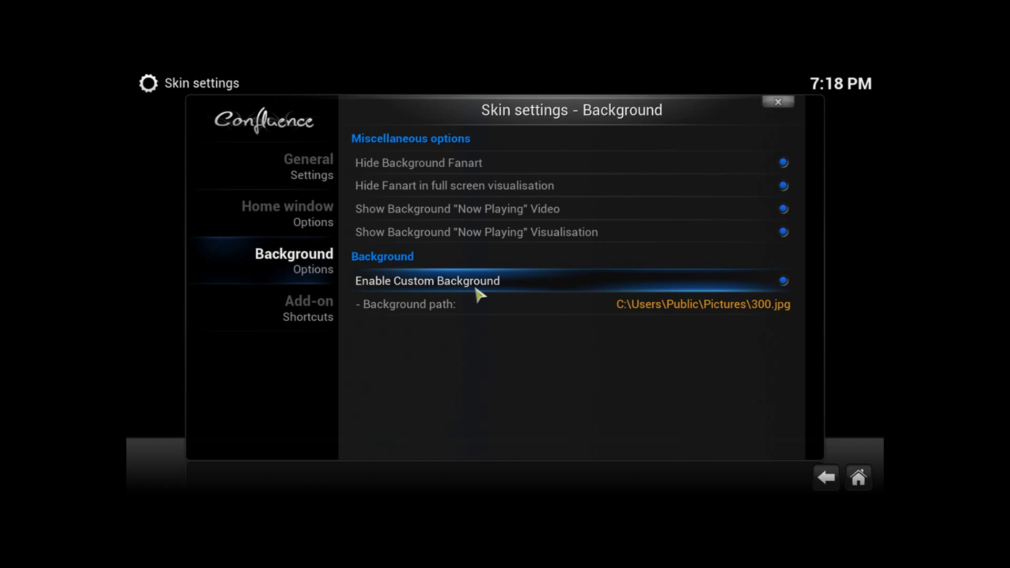
Set the custom background path to 300.jpg in C:\Users\Public\Pictures.
left_click(683, 313)
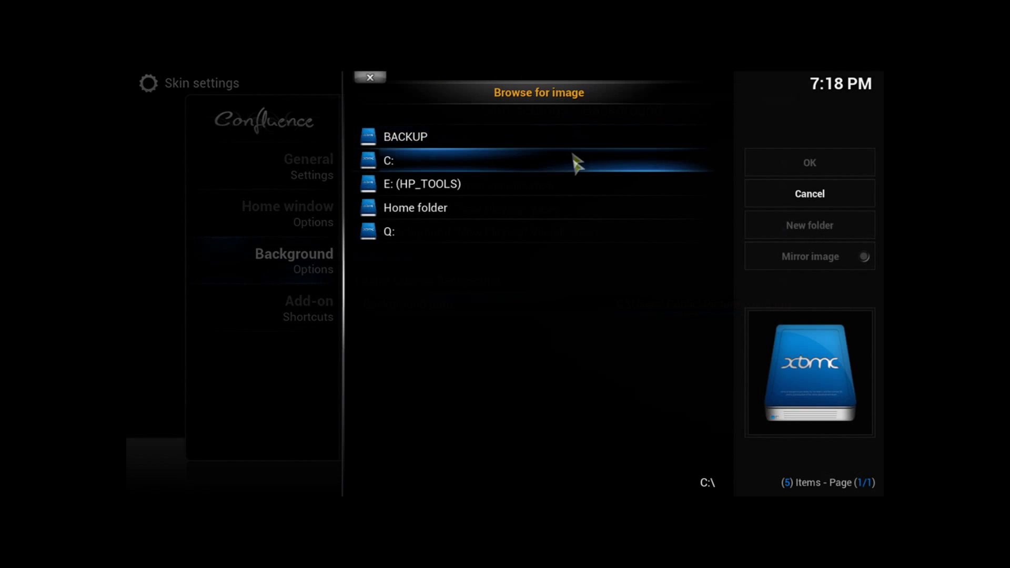
left_click(578, 160)
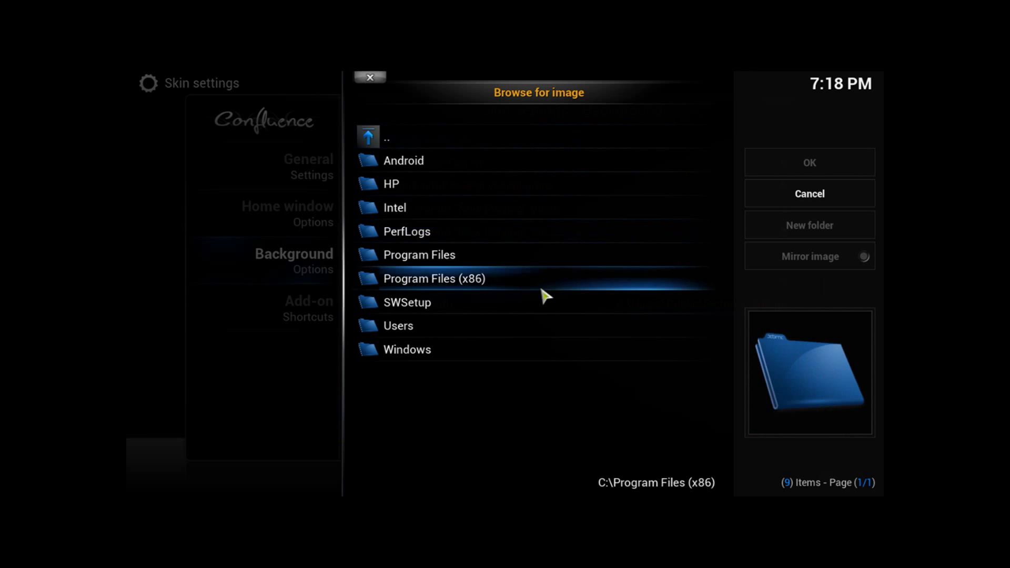
left_click(537, 326)
left_click(537, 186)
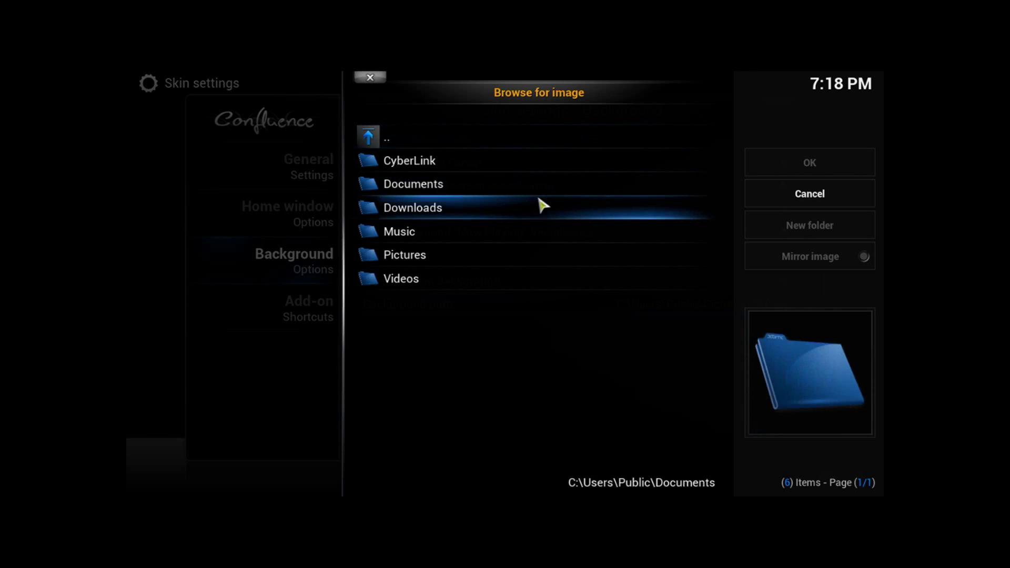
left_click(529, 256)
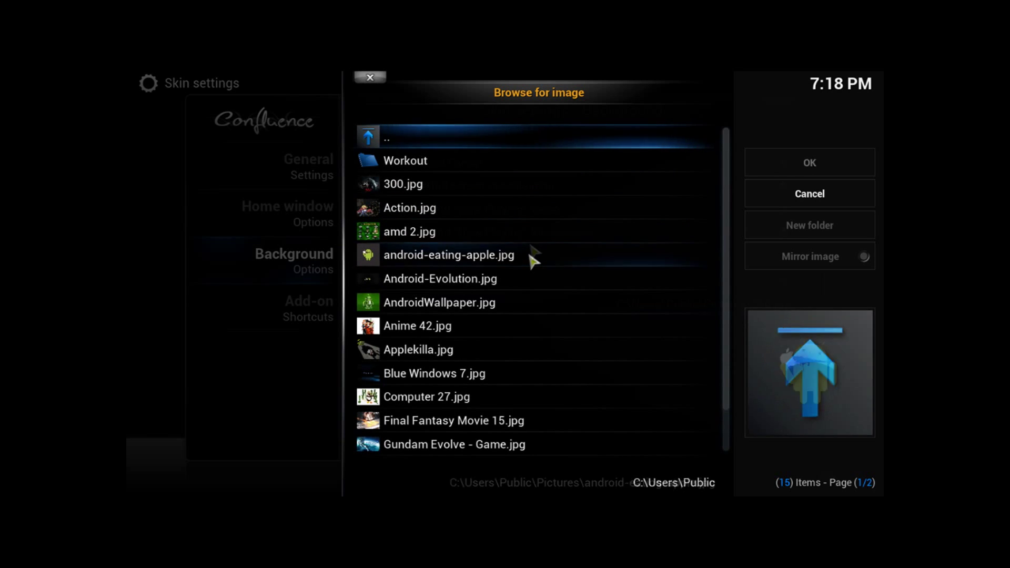
left_click(550, 191)
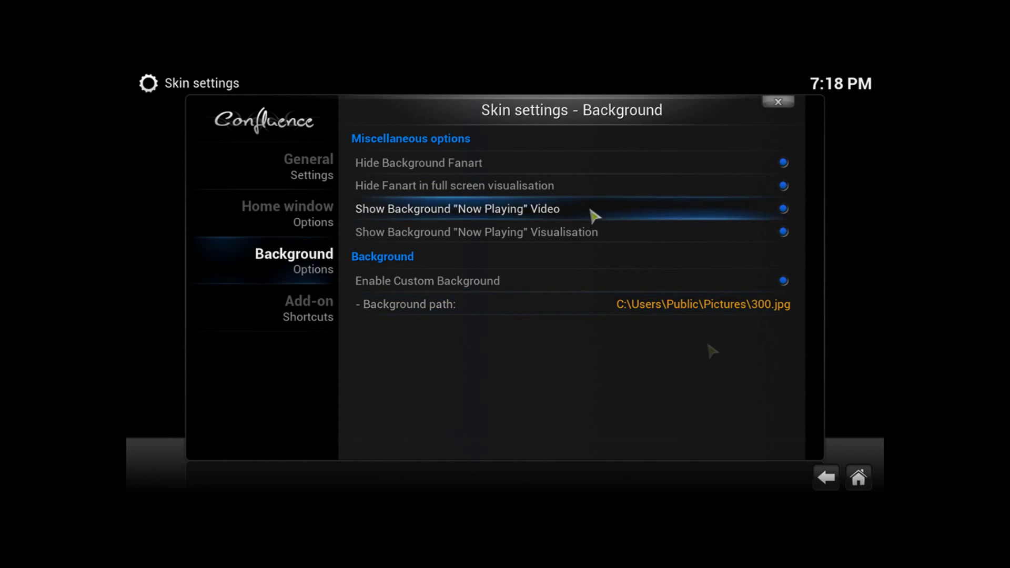
Back out of the skin settings to the home screen.
left_click(829, 477)
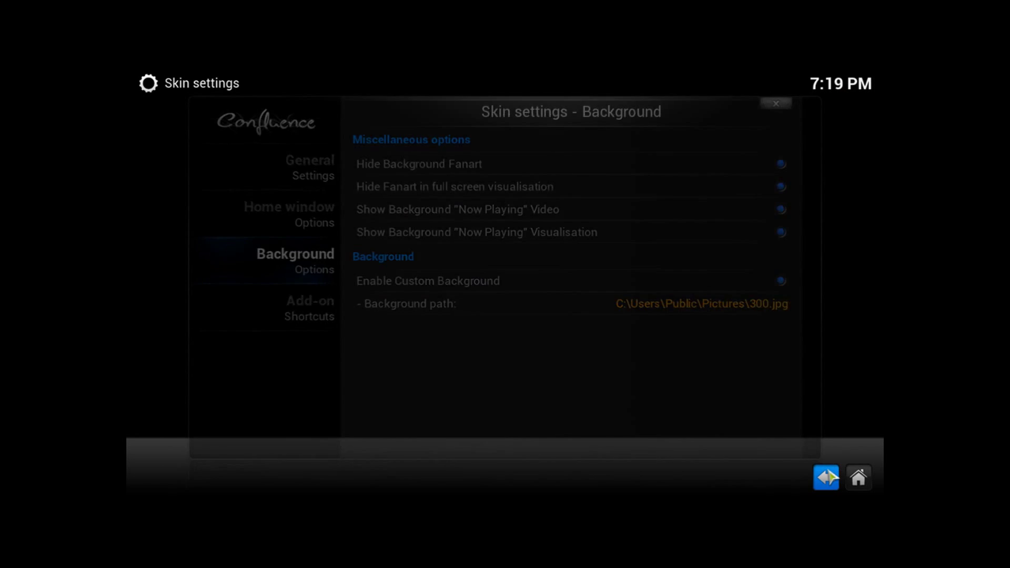
left_click(829, 477)
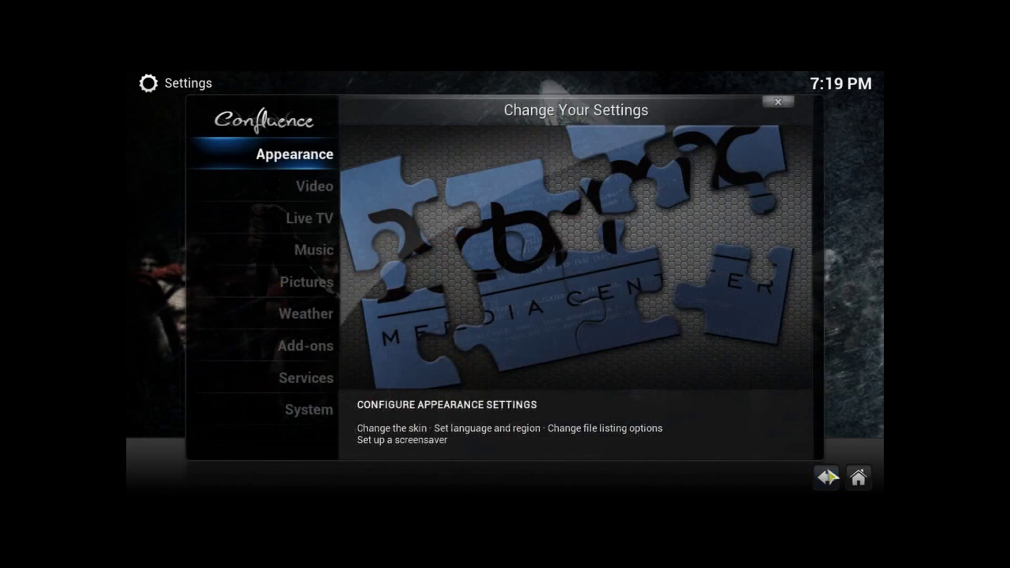
left_click(829, 477)
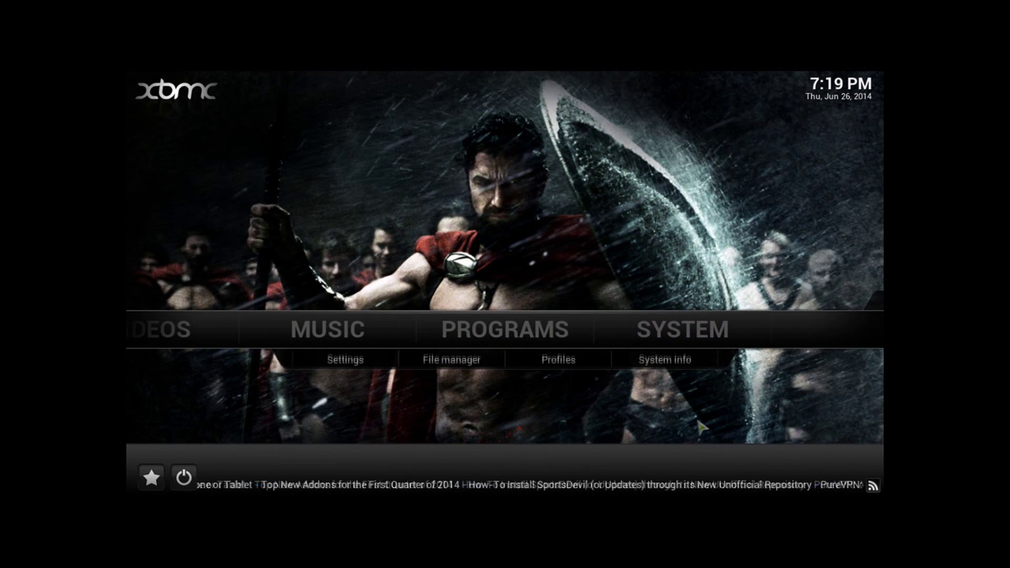
mouse_move(506, 329)
Browse the PICTURES, PROGRAMS, SYSTEM and VIDEOS menus to view the 300 wallpaper background.
key("Left")
key("Left")
key("Left")
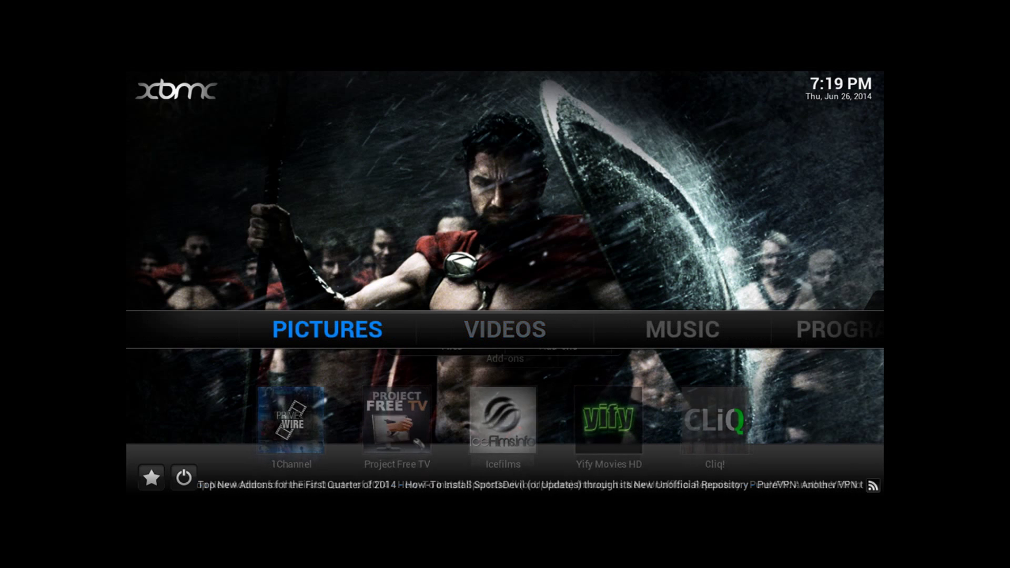
key("Right")
key("Right")
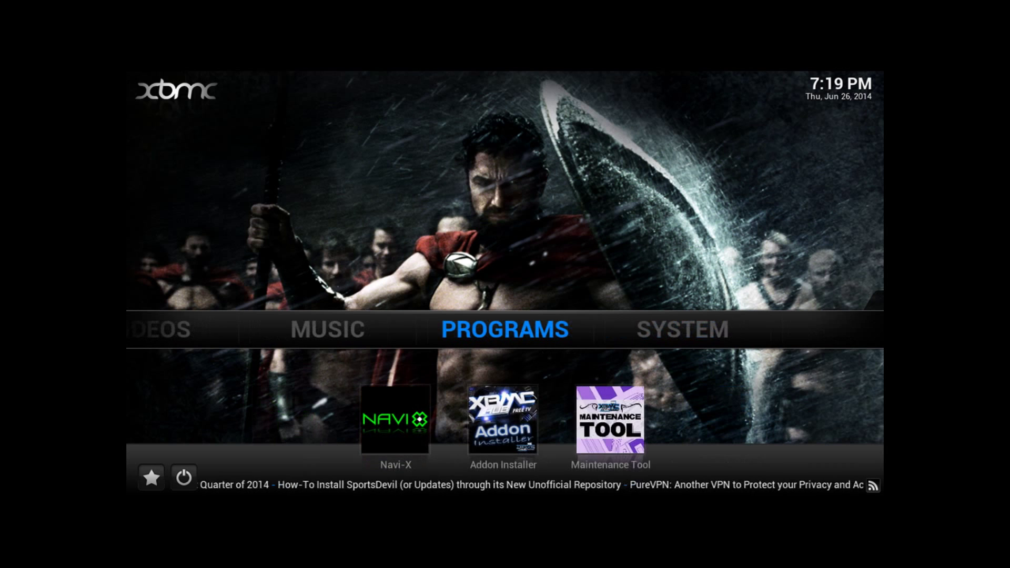
key("Right")
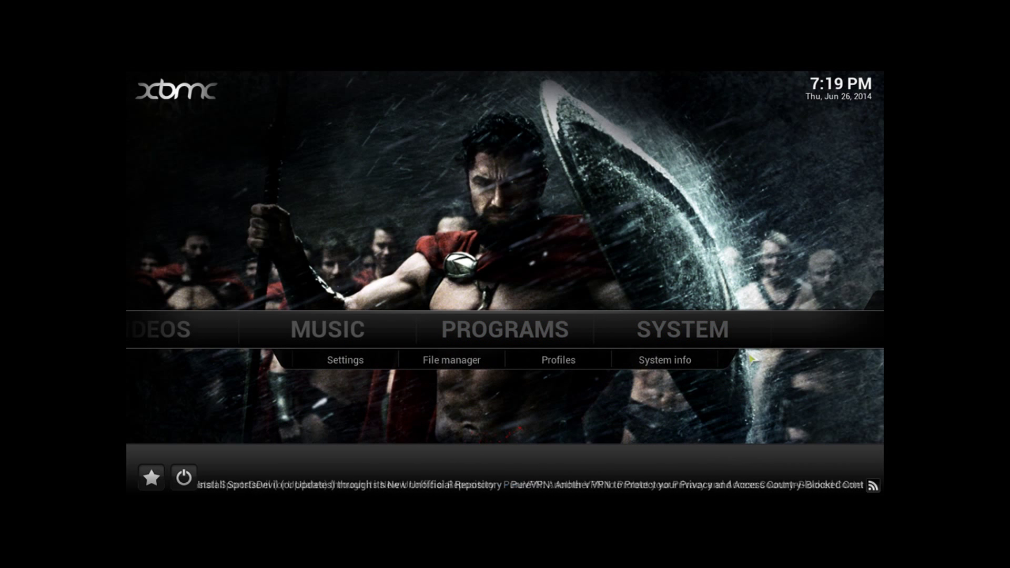
key("Left")
key("Left")
key("Left")
key("Left")
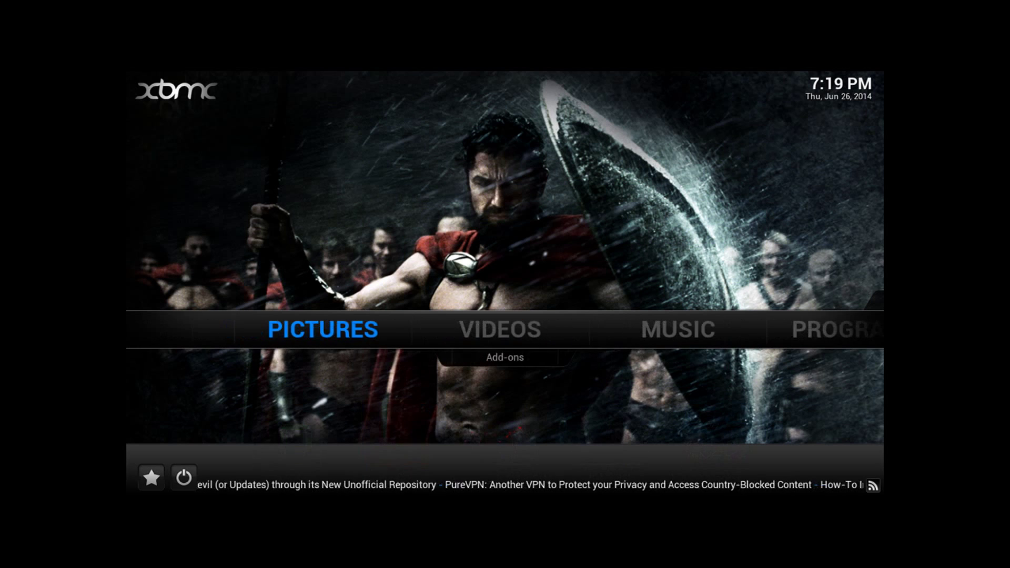
key("Right")
key("Right")
key("Left")
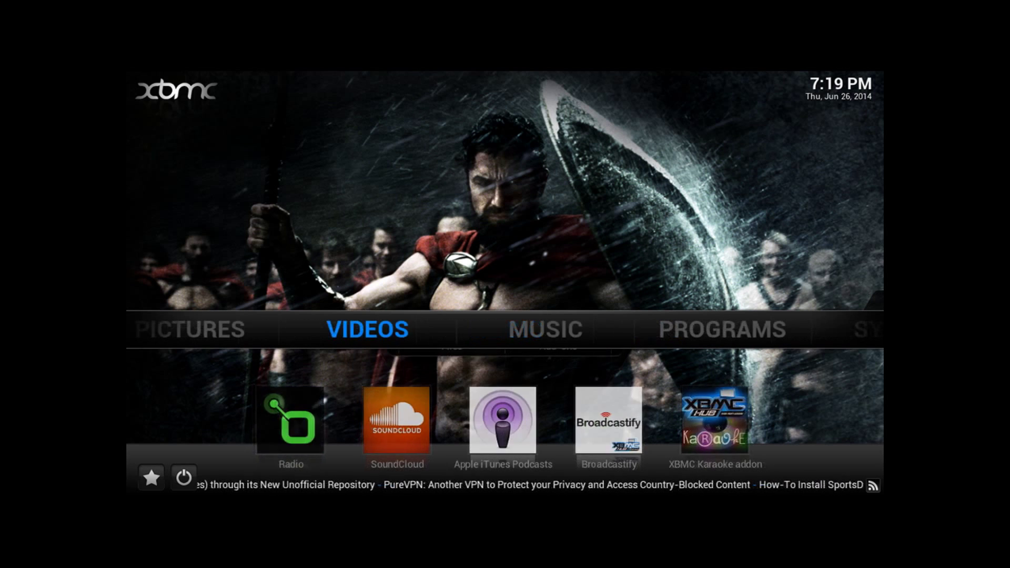
key("Down")
key("Down")
key("Right")
key("Right")
key("Right")
key("Right")
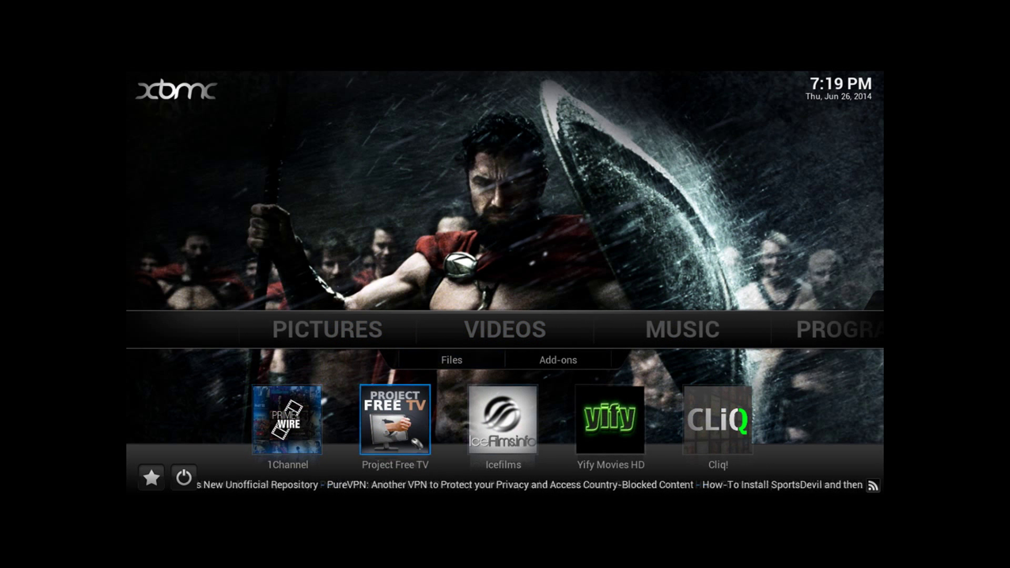
key("Up")
key("Up")
key("Right")
key("Right")
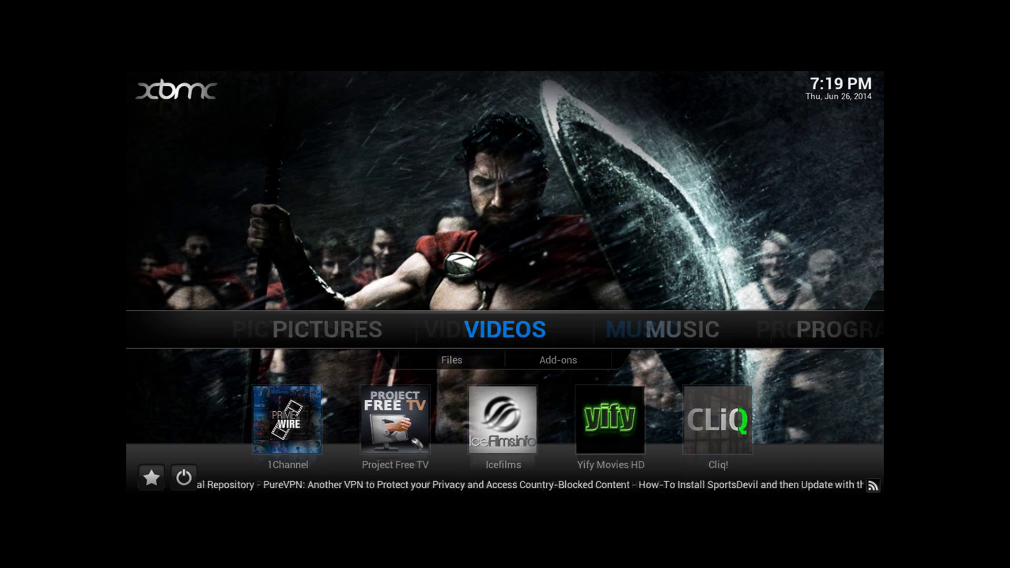
key("Right")
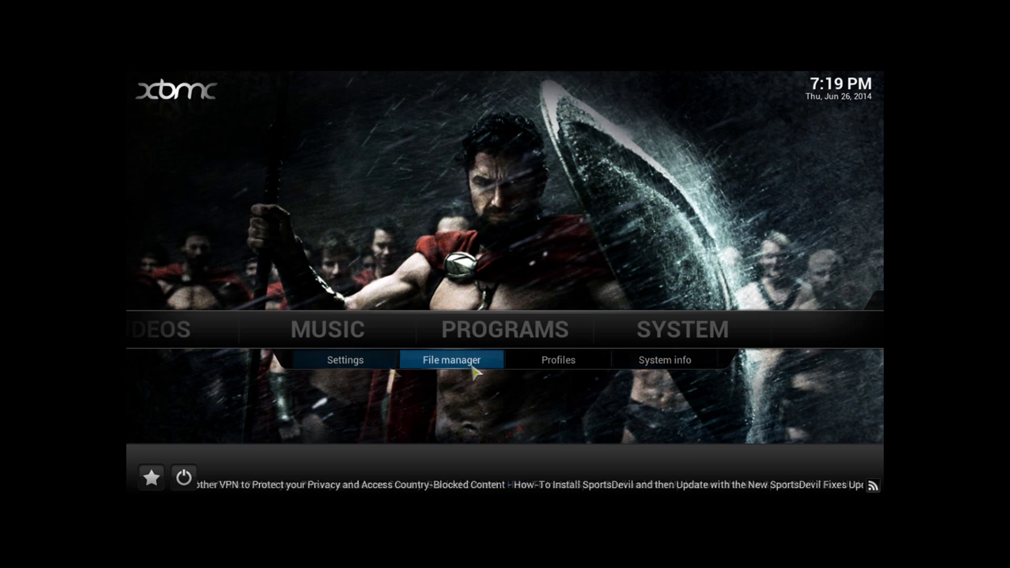
Open Settings > Appearance > Skin settings and go to the Add-on Shortcuts page.
left_click(380, 366)
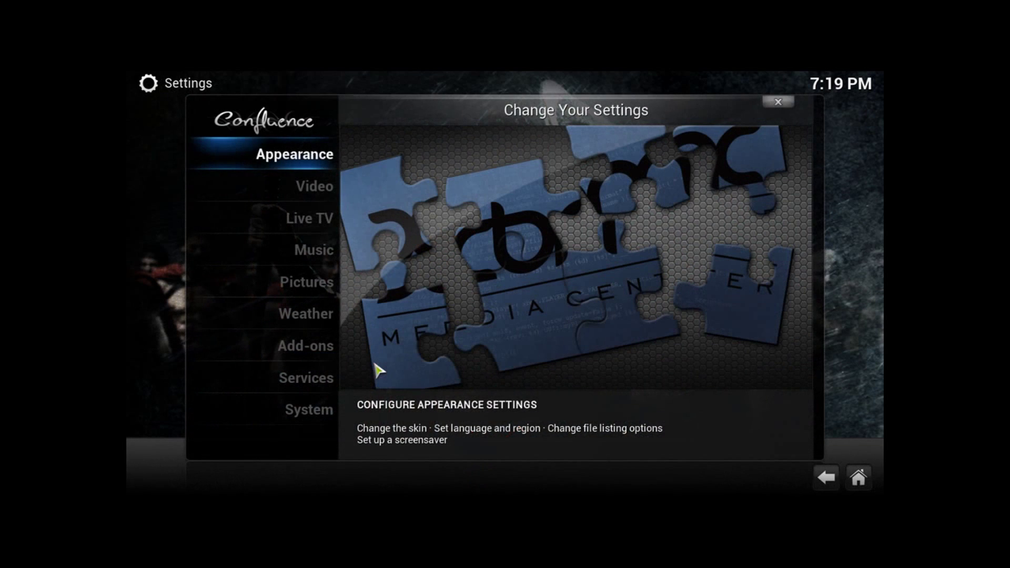
left_click(322, 154)
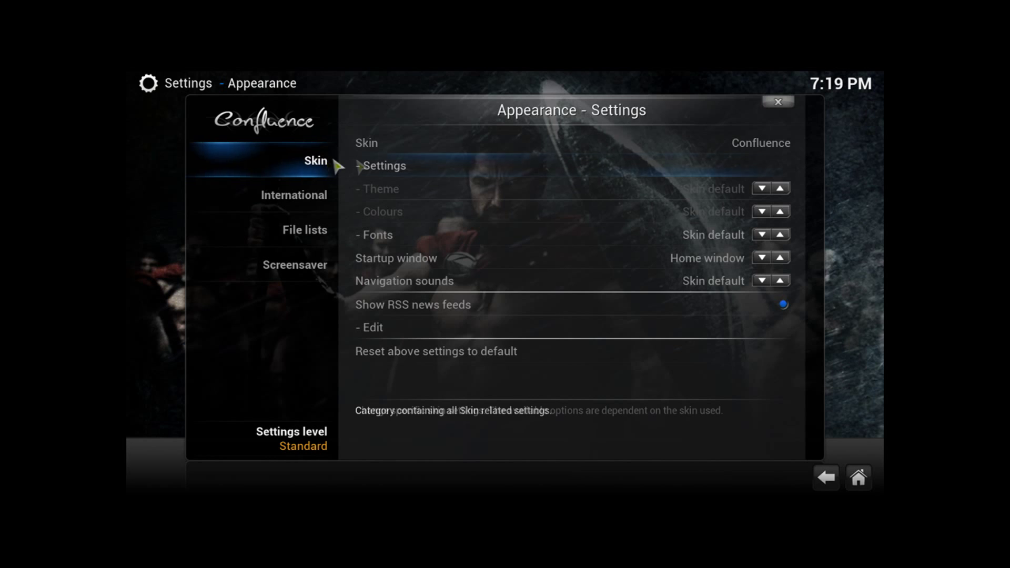
left_click(387, 167)
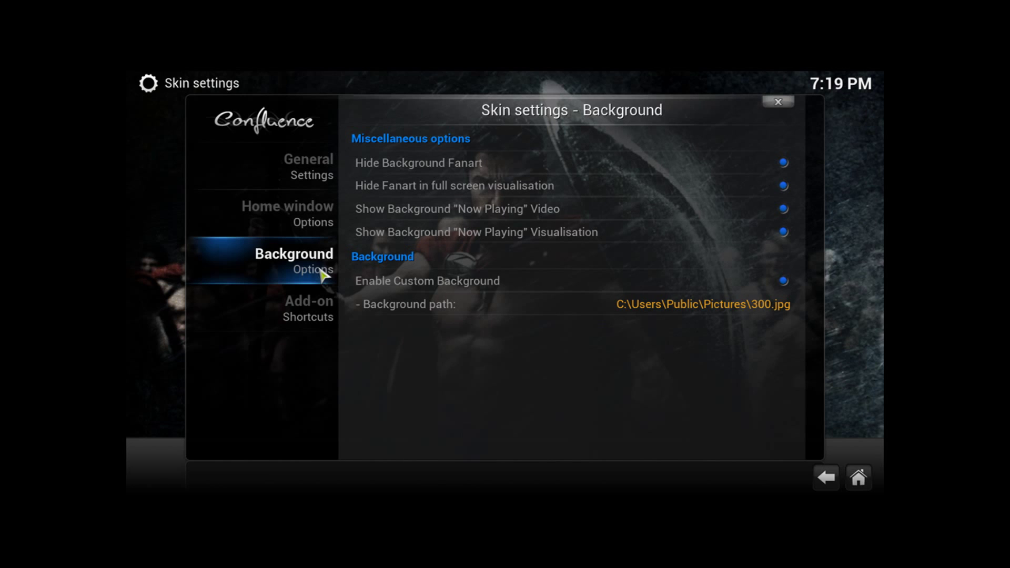
mouse_move(318, 314)
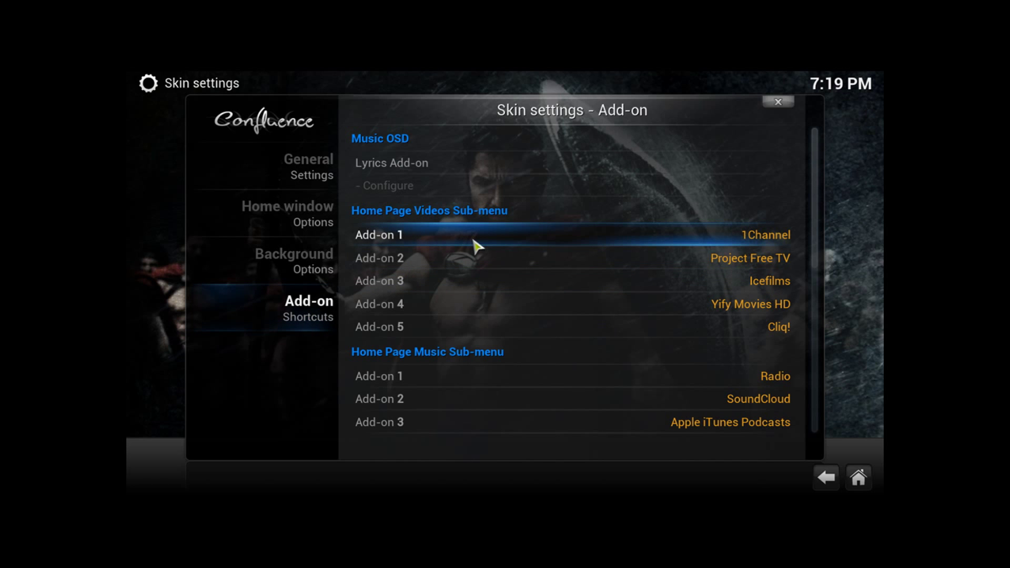
key("Down")
key("Down")
key("Down")
key("Down")
key("Down")
key("Down")
key("Down")
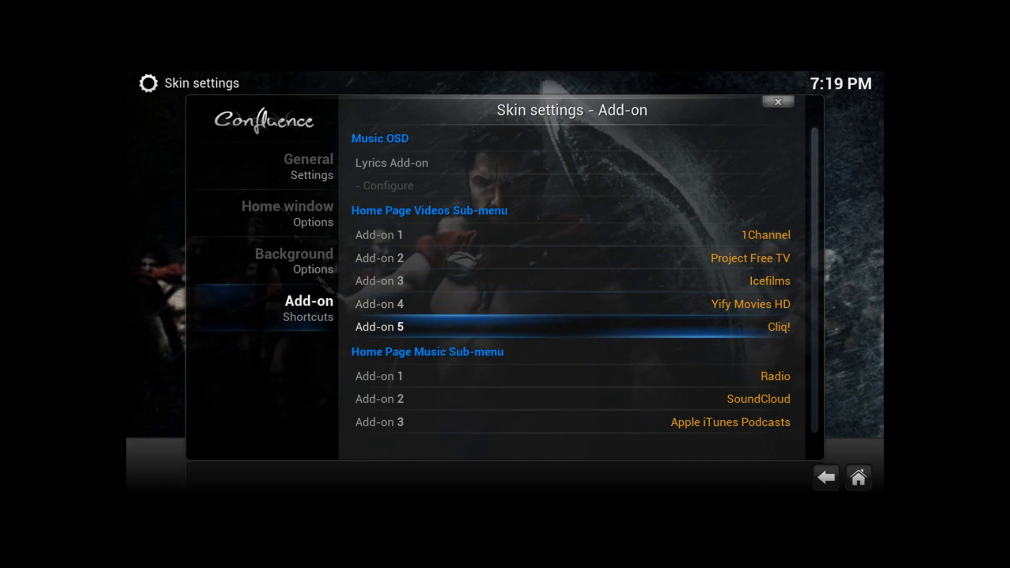
key("Down")
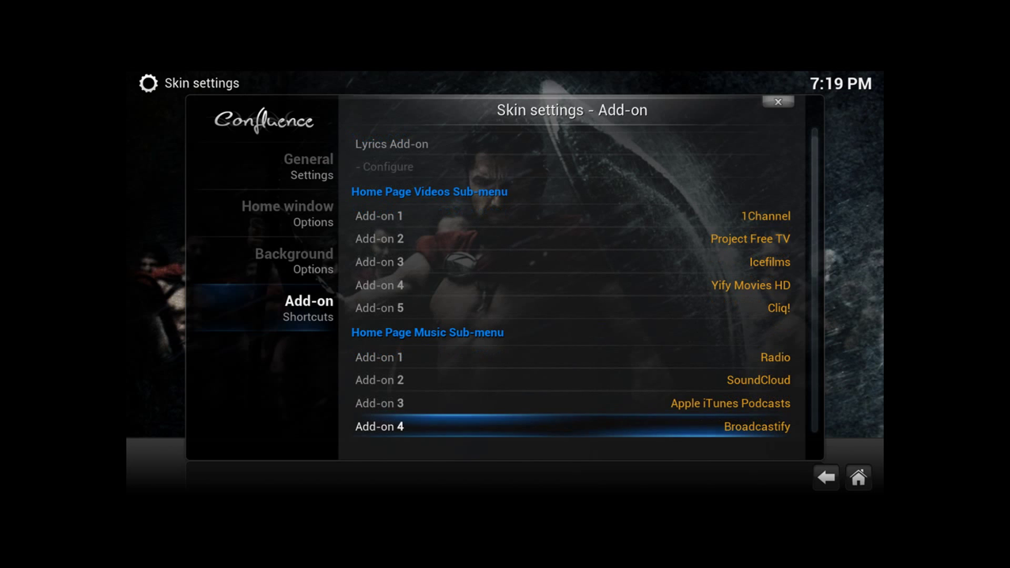
key("Up")
key("Up")
key("Up")
key("Up")
key("Up")
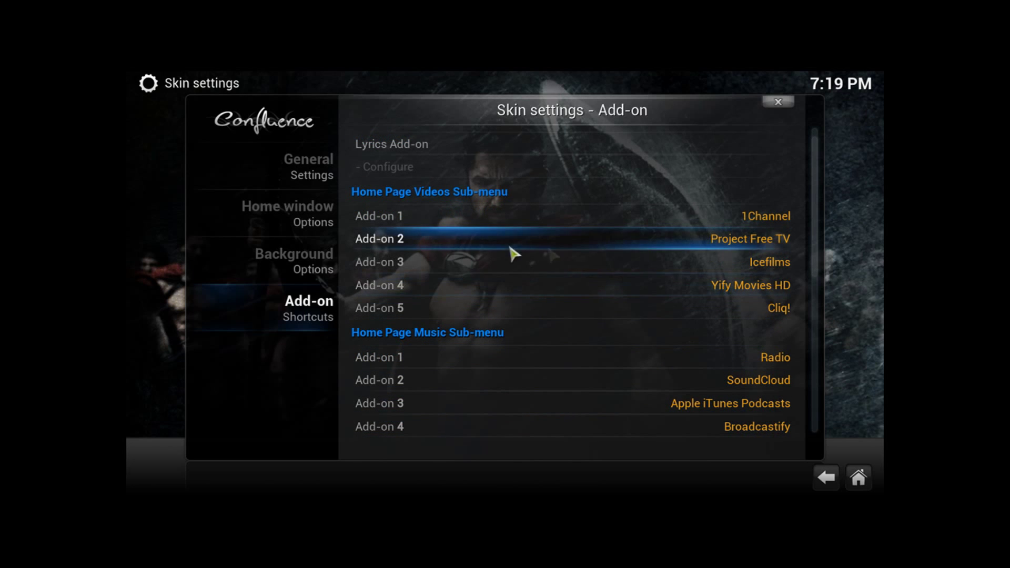
Replace Cliq! with SportsDevil as Add-on 5 of the home page Videos sub-menu.
left_click(581, 308)
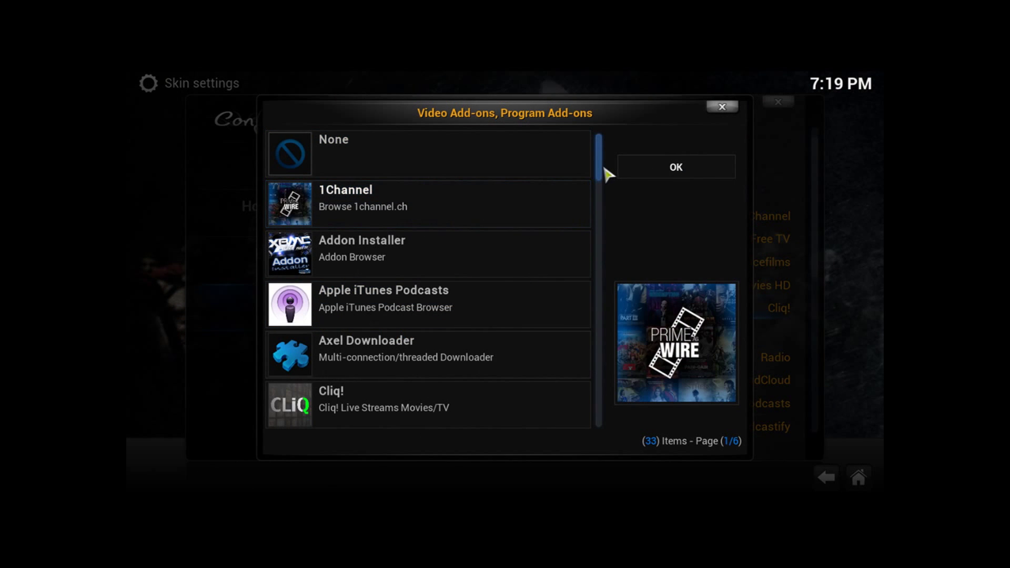
scroll(604, 170, "down", 1)
scroll(604, 170, "down", 3)
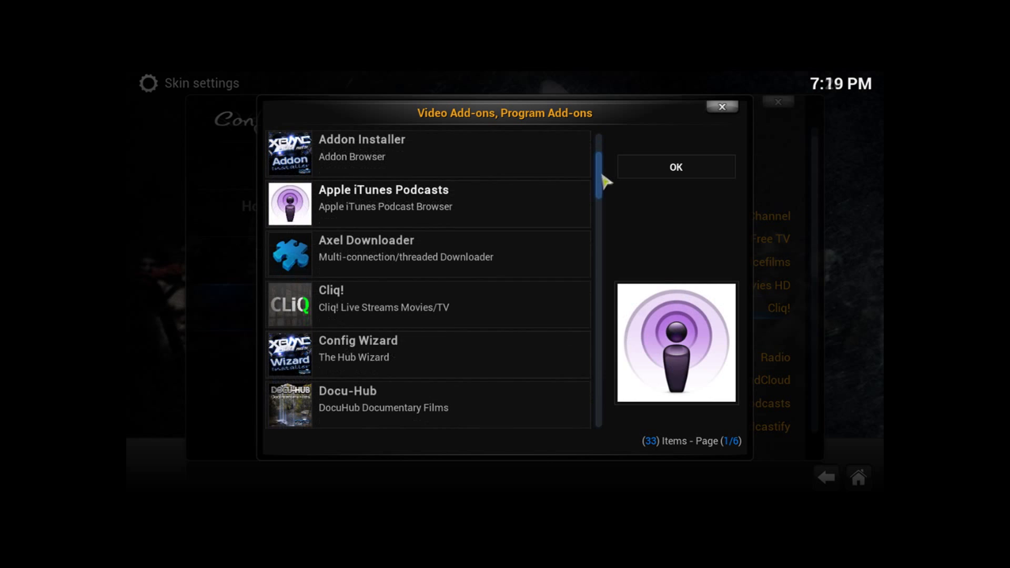
scroll(602, 202, "down", 3)
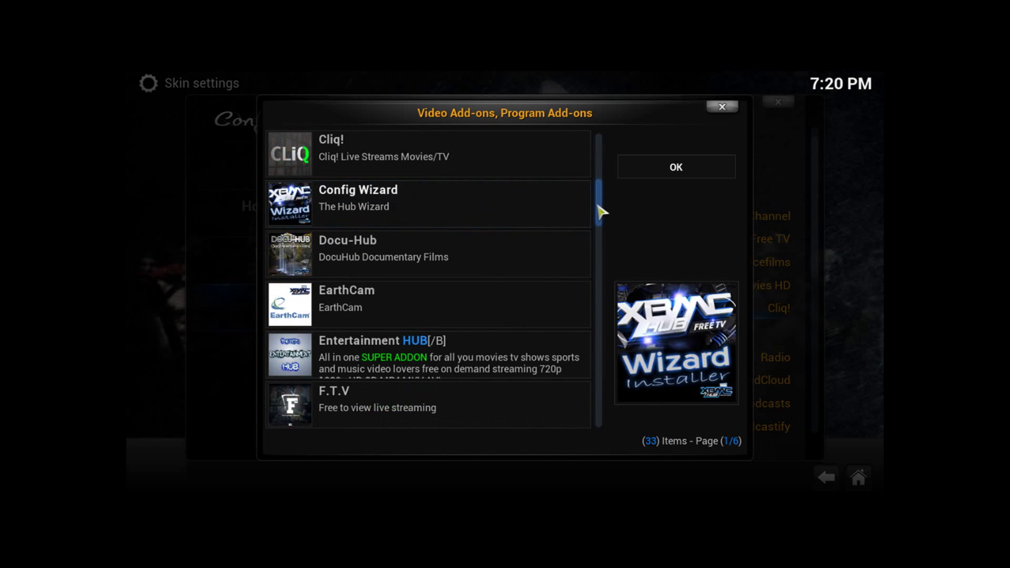
scroll(601, 231, "down", 2)
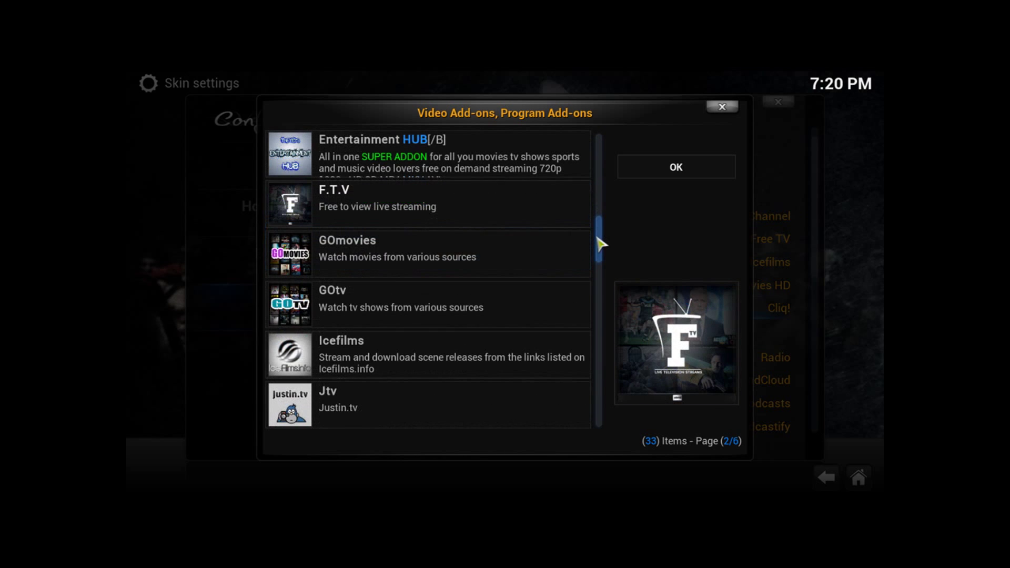
scroll(602, 243, "down", 4)
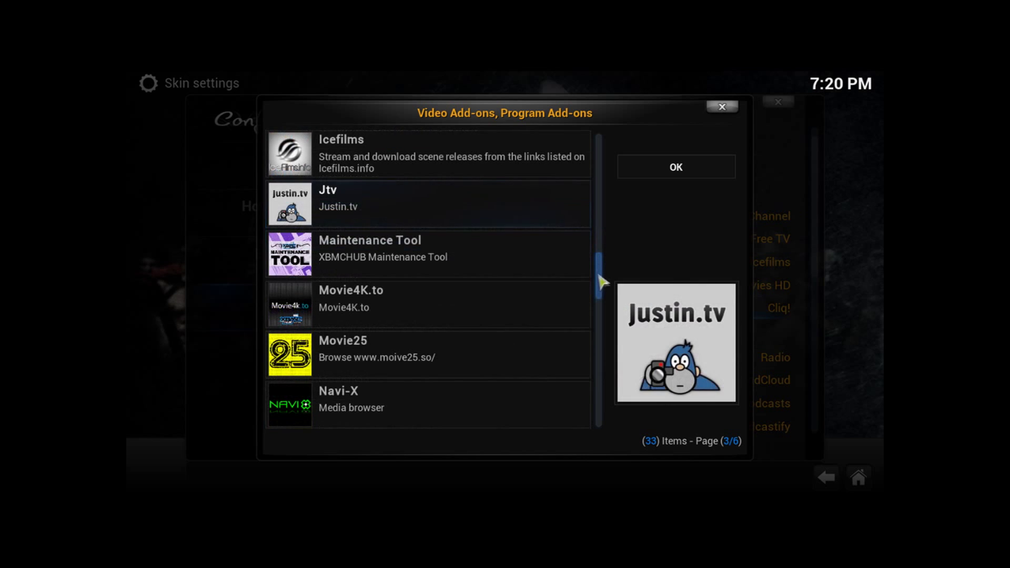
scroll(601, 288, "down", 5)
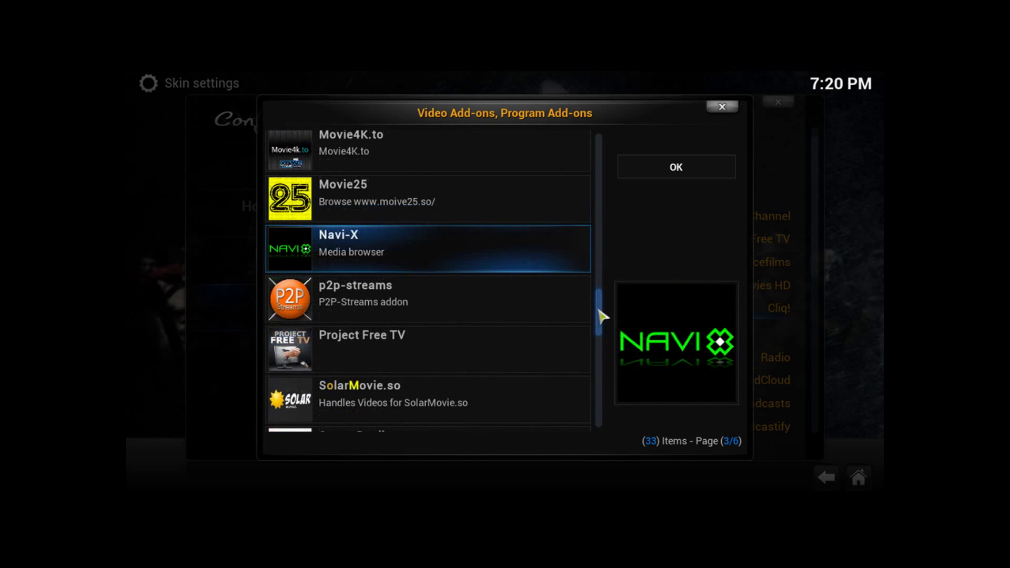
scroll(602, 333, "down", 4)
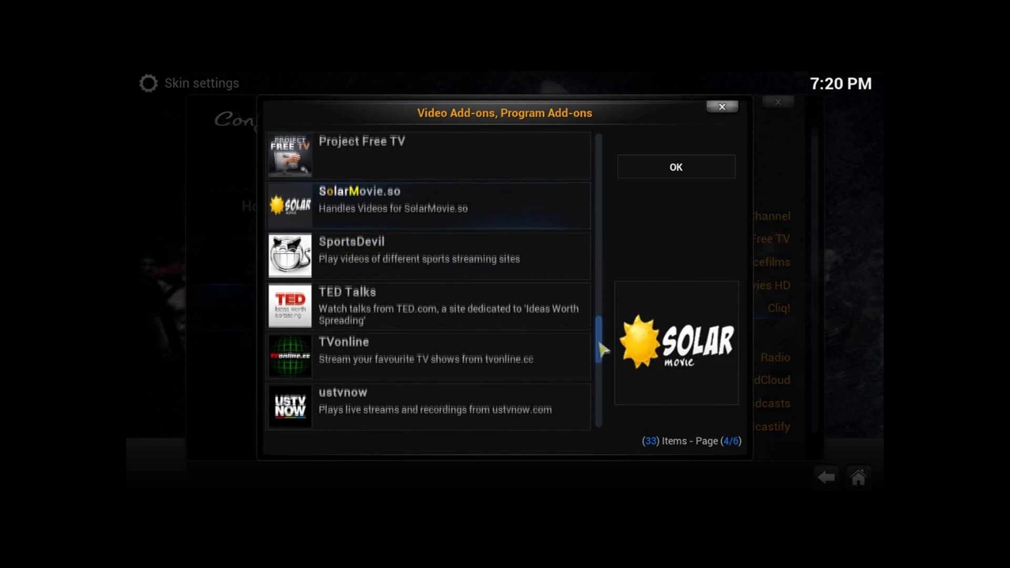
scroll(602, 337, "up", 6)
scroll(600, 300, "up", 2)
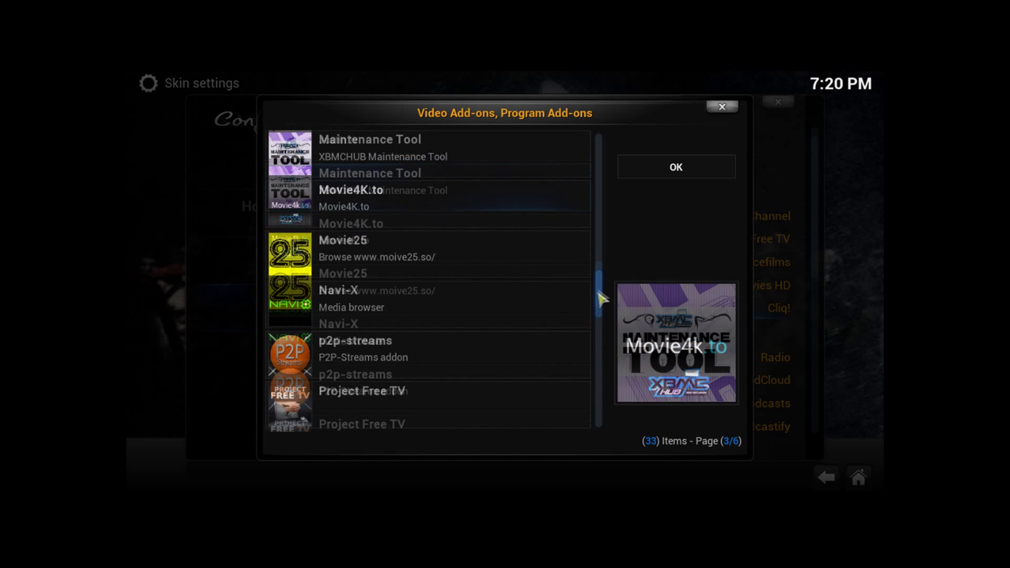
scroll(600, 324, "down", 5)
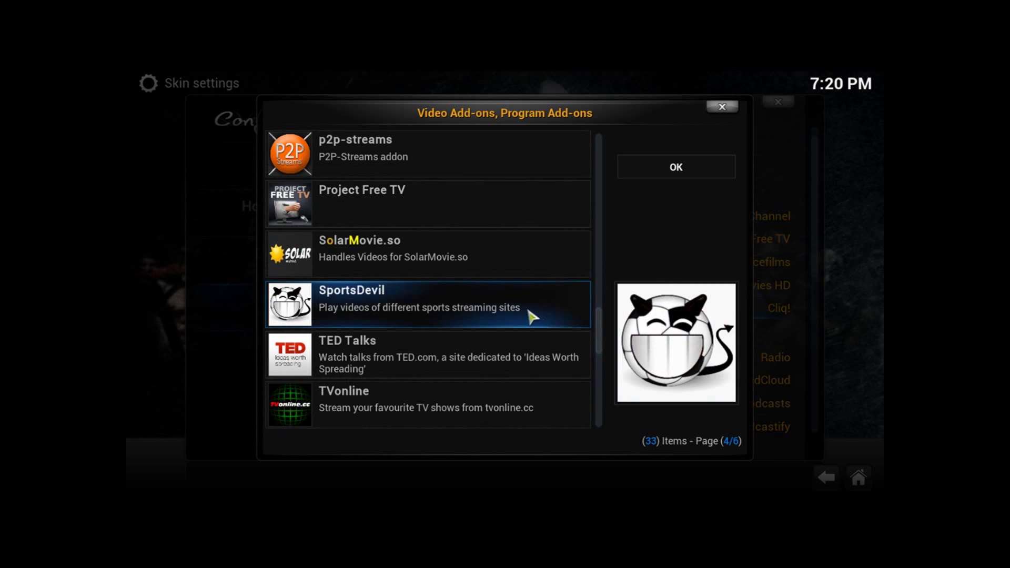
left_click(533, 316)
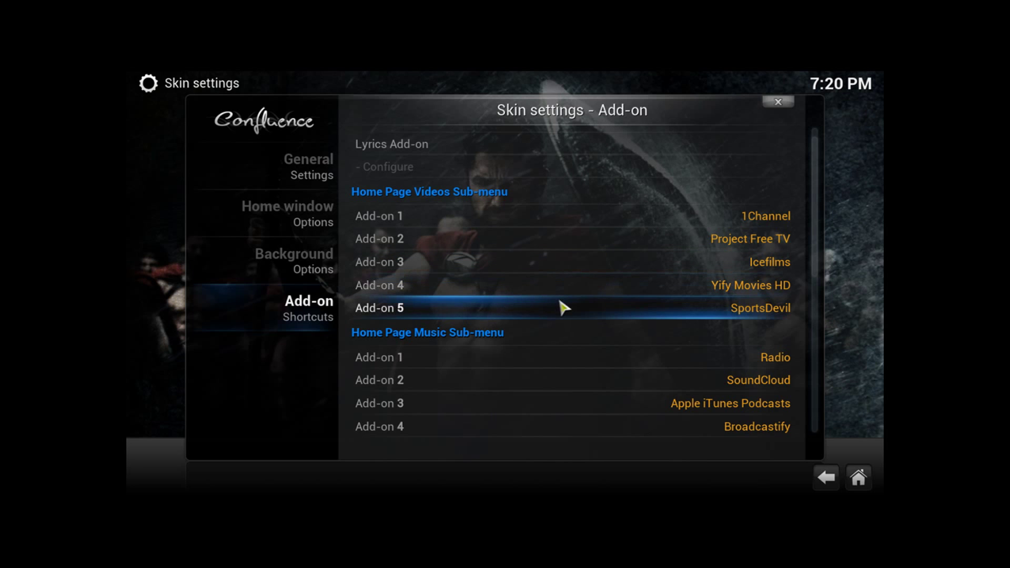
Back out of the skin and main settings to the home screen with the 300 wallpaper.
key("Up")
key("Up")
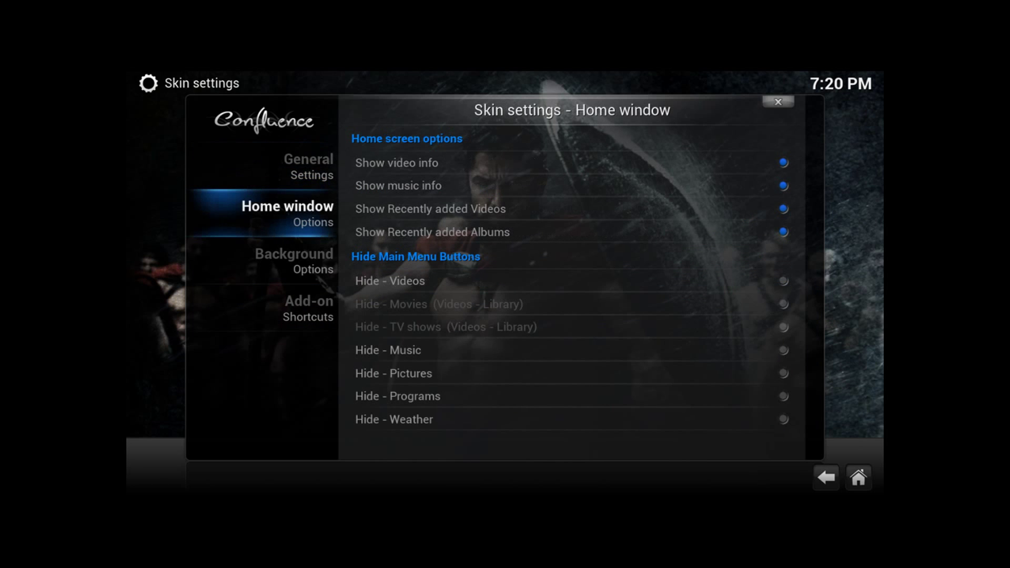
left_click(825, 476)
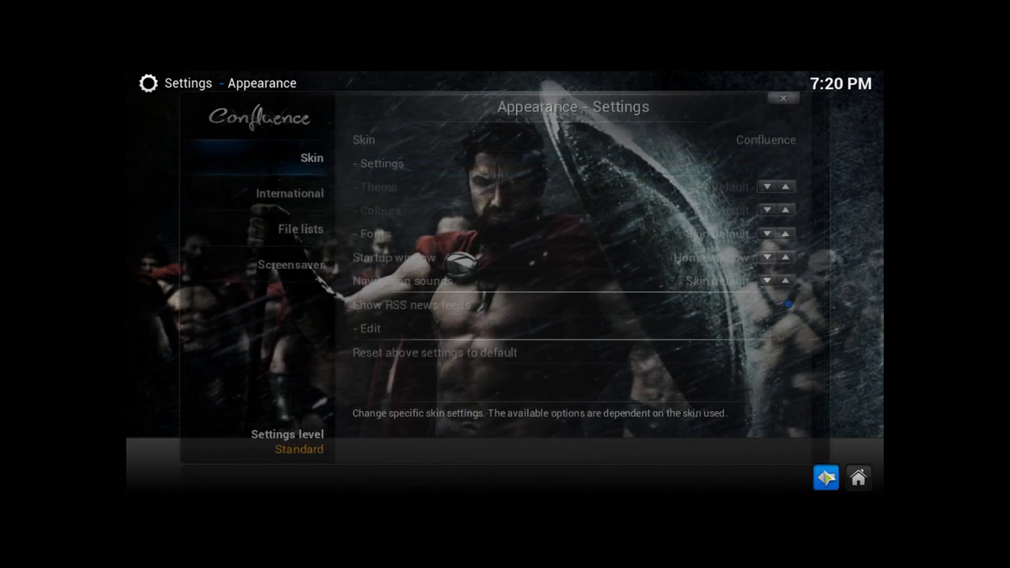
left_click(826, 478)
left_click(826, 478)
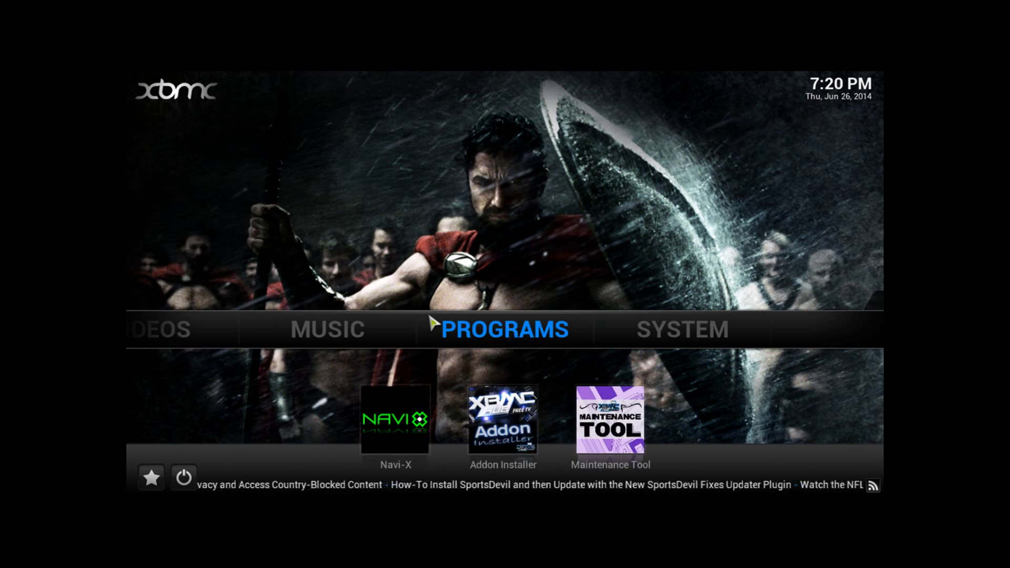
Select Videos on the home menu to show its add-ons, including SportsDevil.
mouse_move(394, 330)
key("Left")
key("Left")
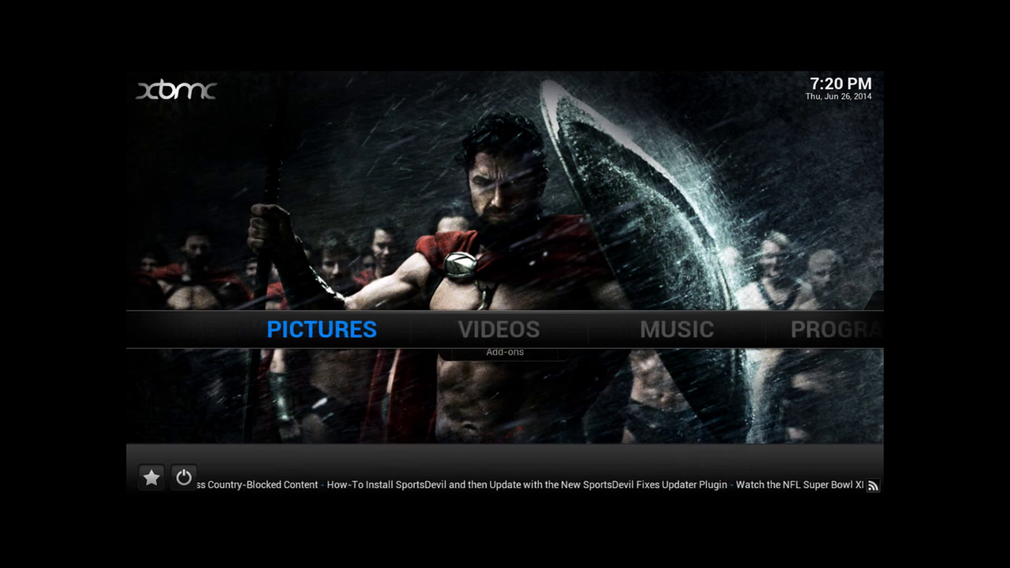
key("Right")
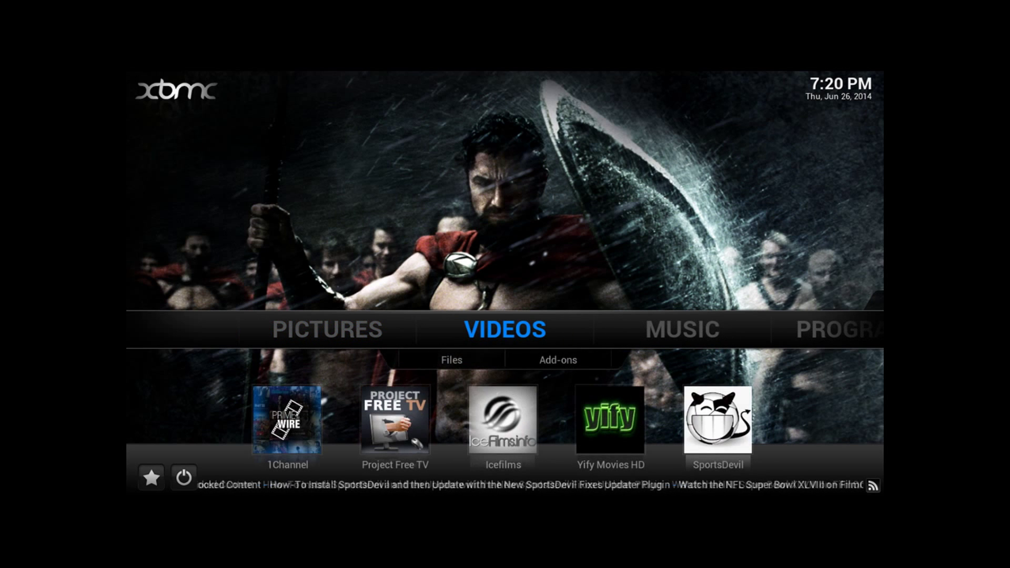